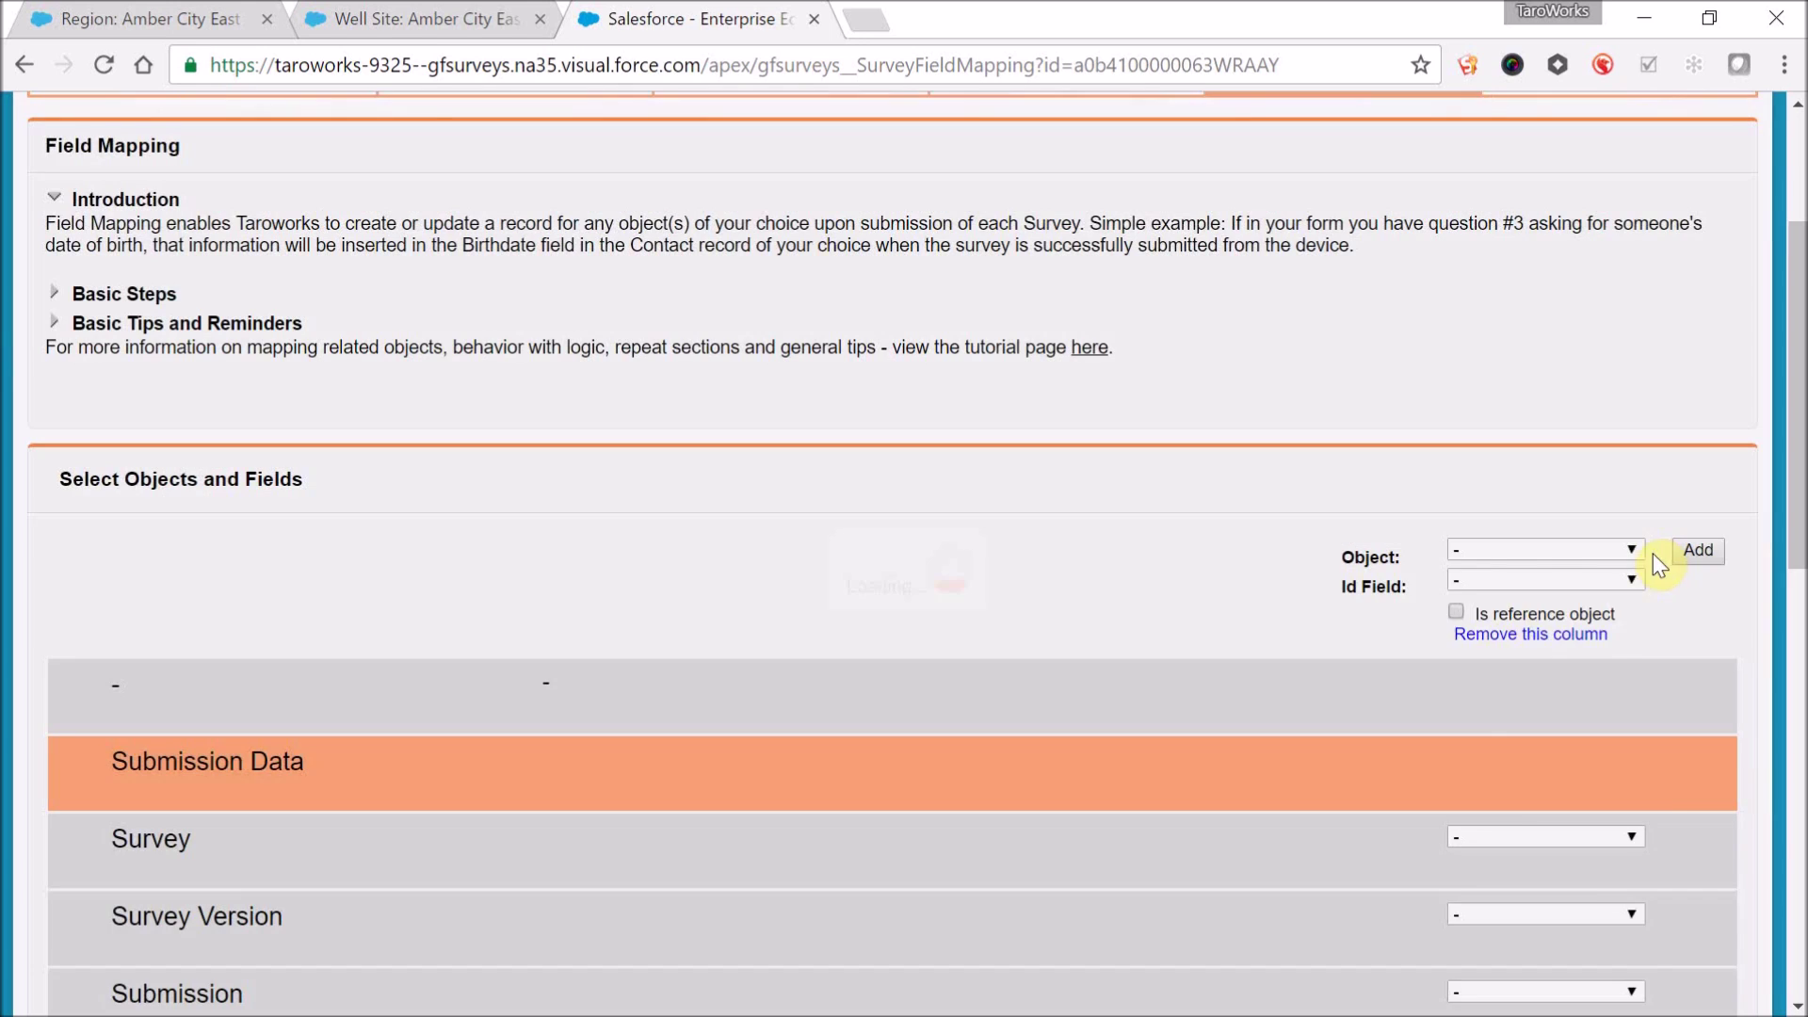
Step: Add Region and Well Site as the two mapped objects in the survey's field mapping
left_click(1629, 552)
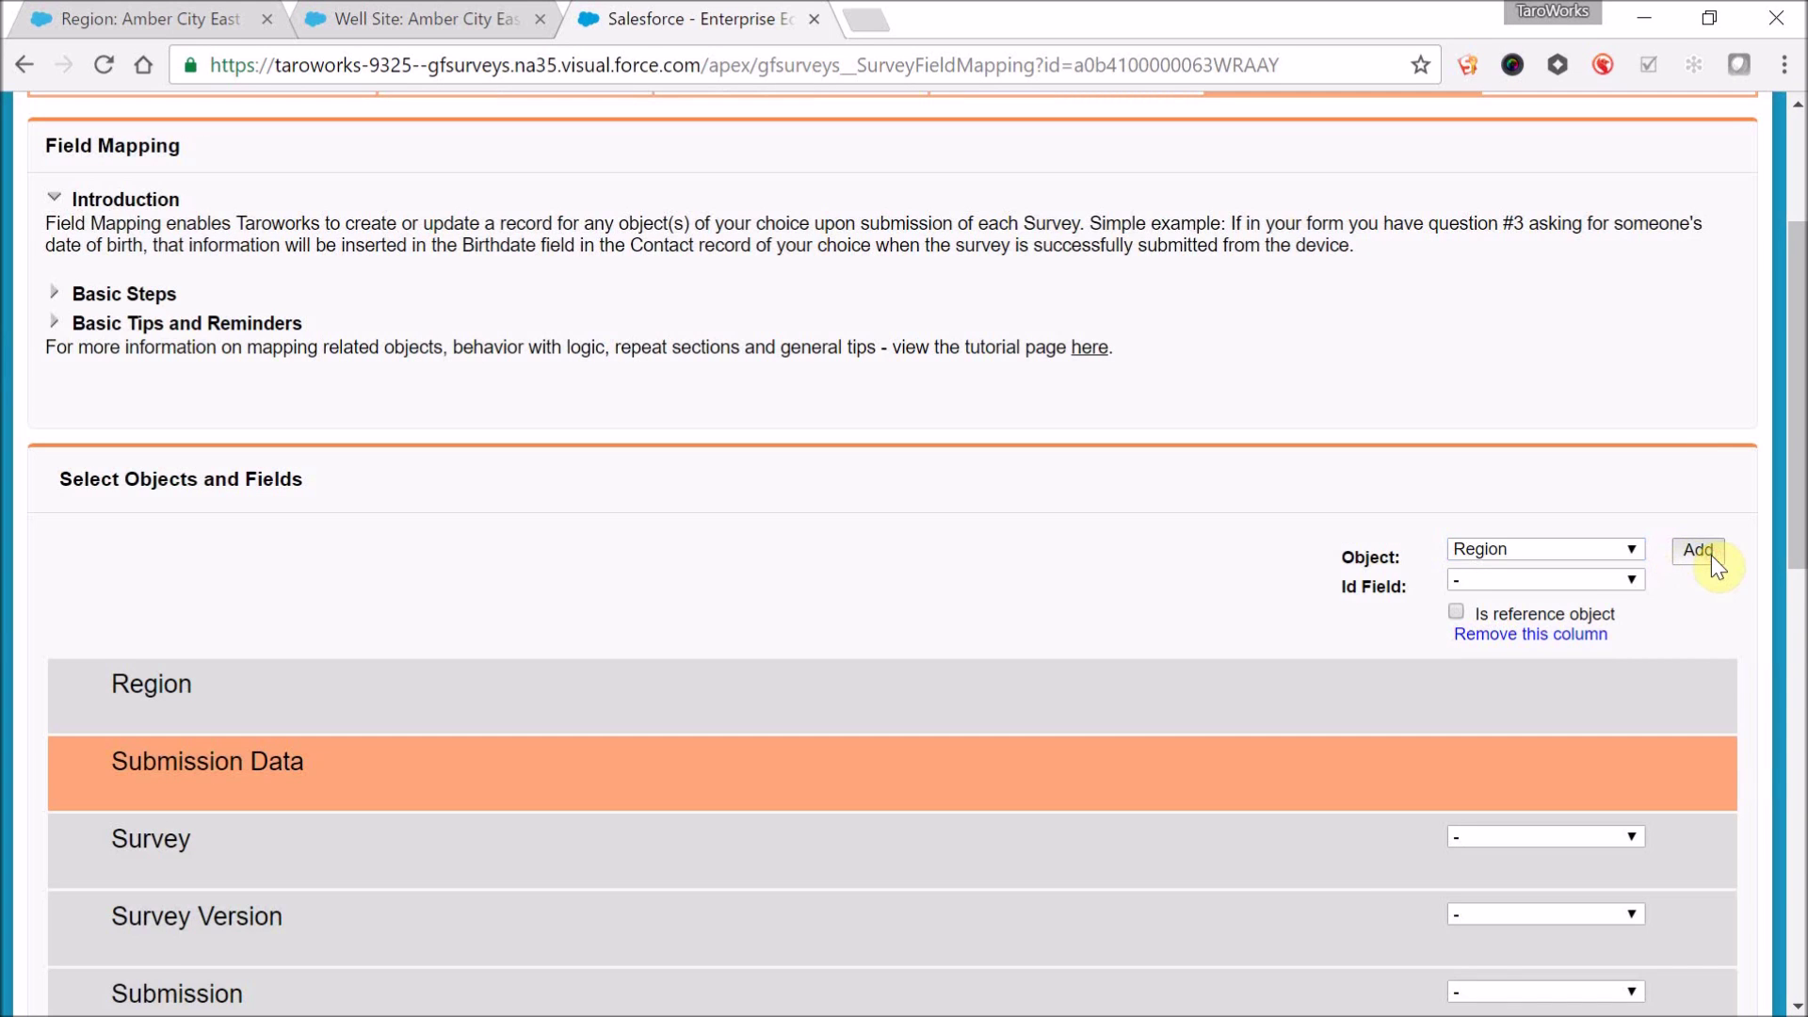
left_click(1707, 554)
left_click(1606, 557)
type("well")
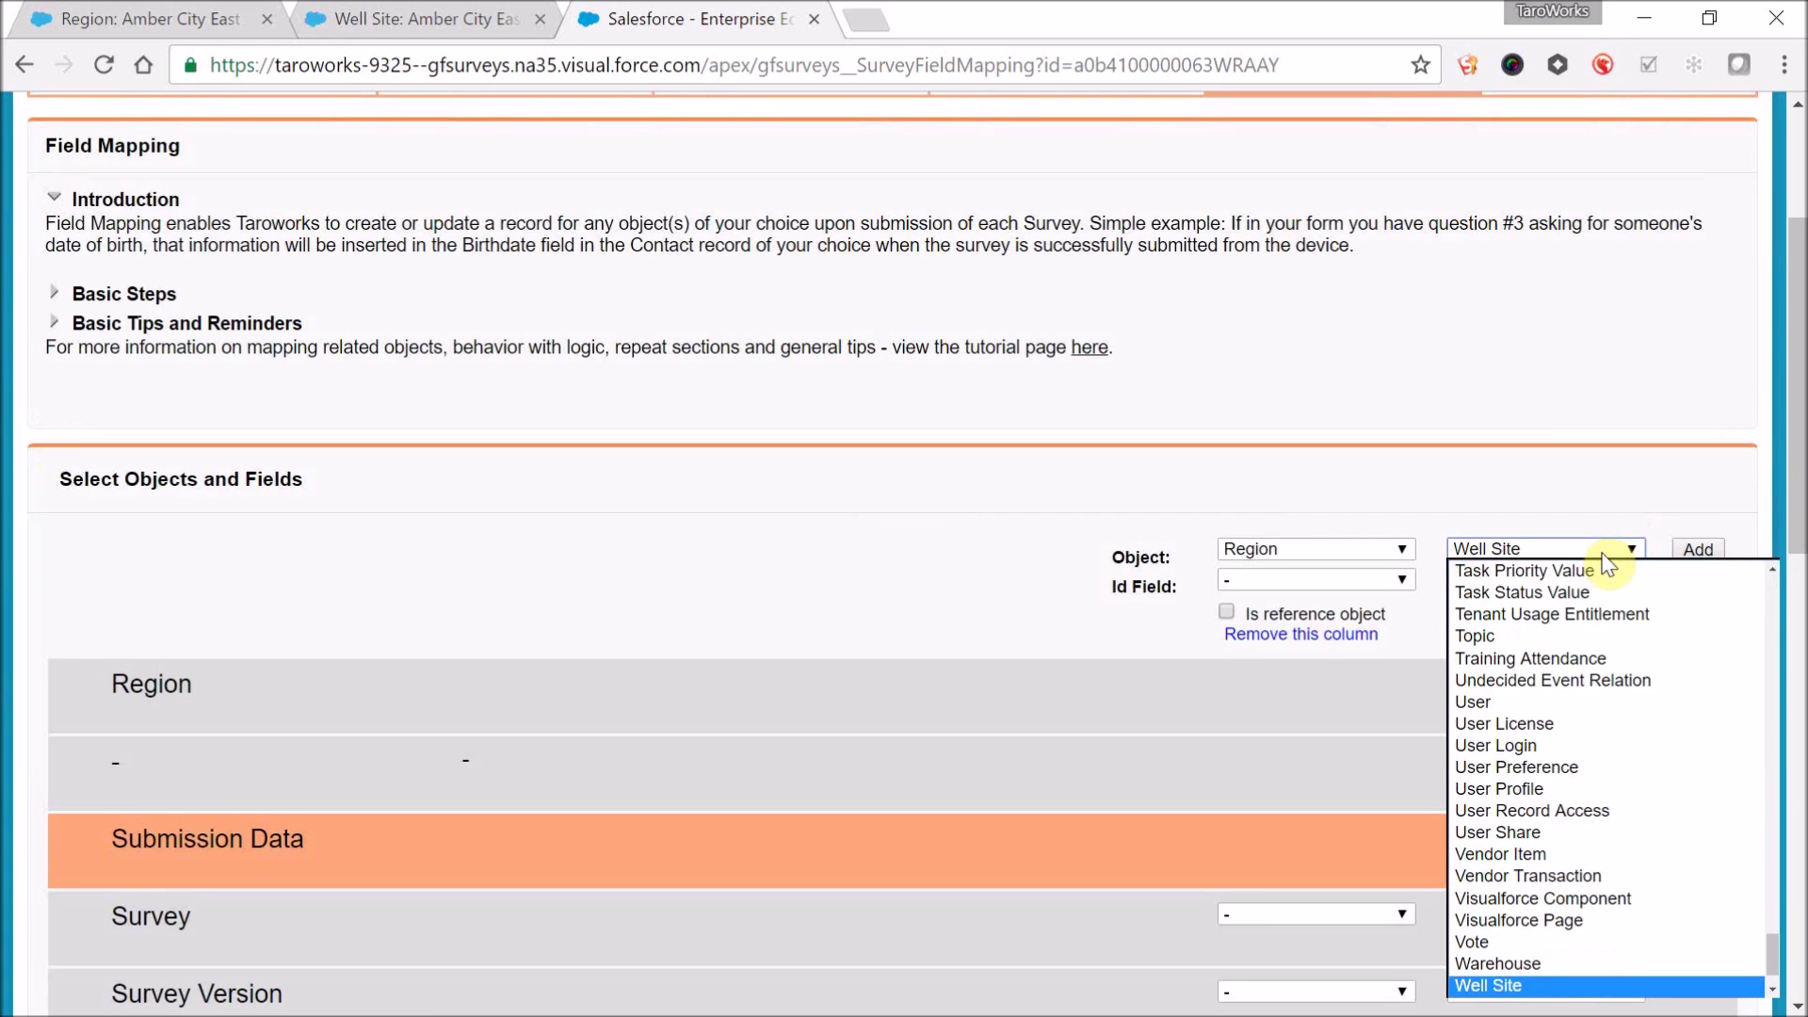
key("Return")
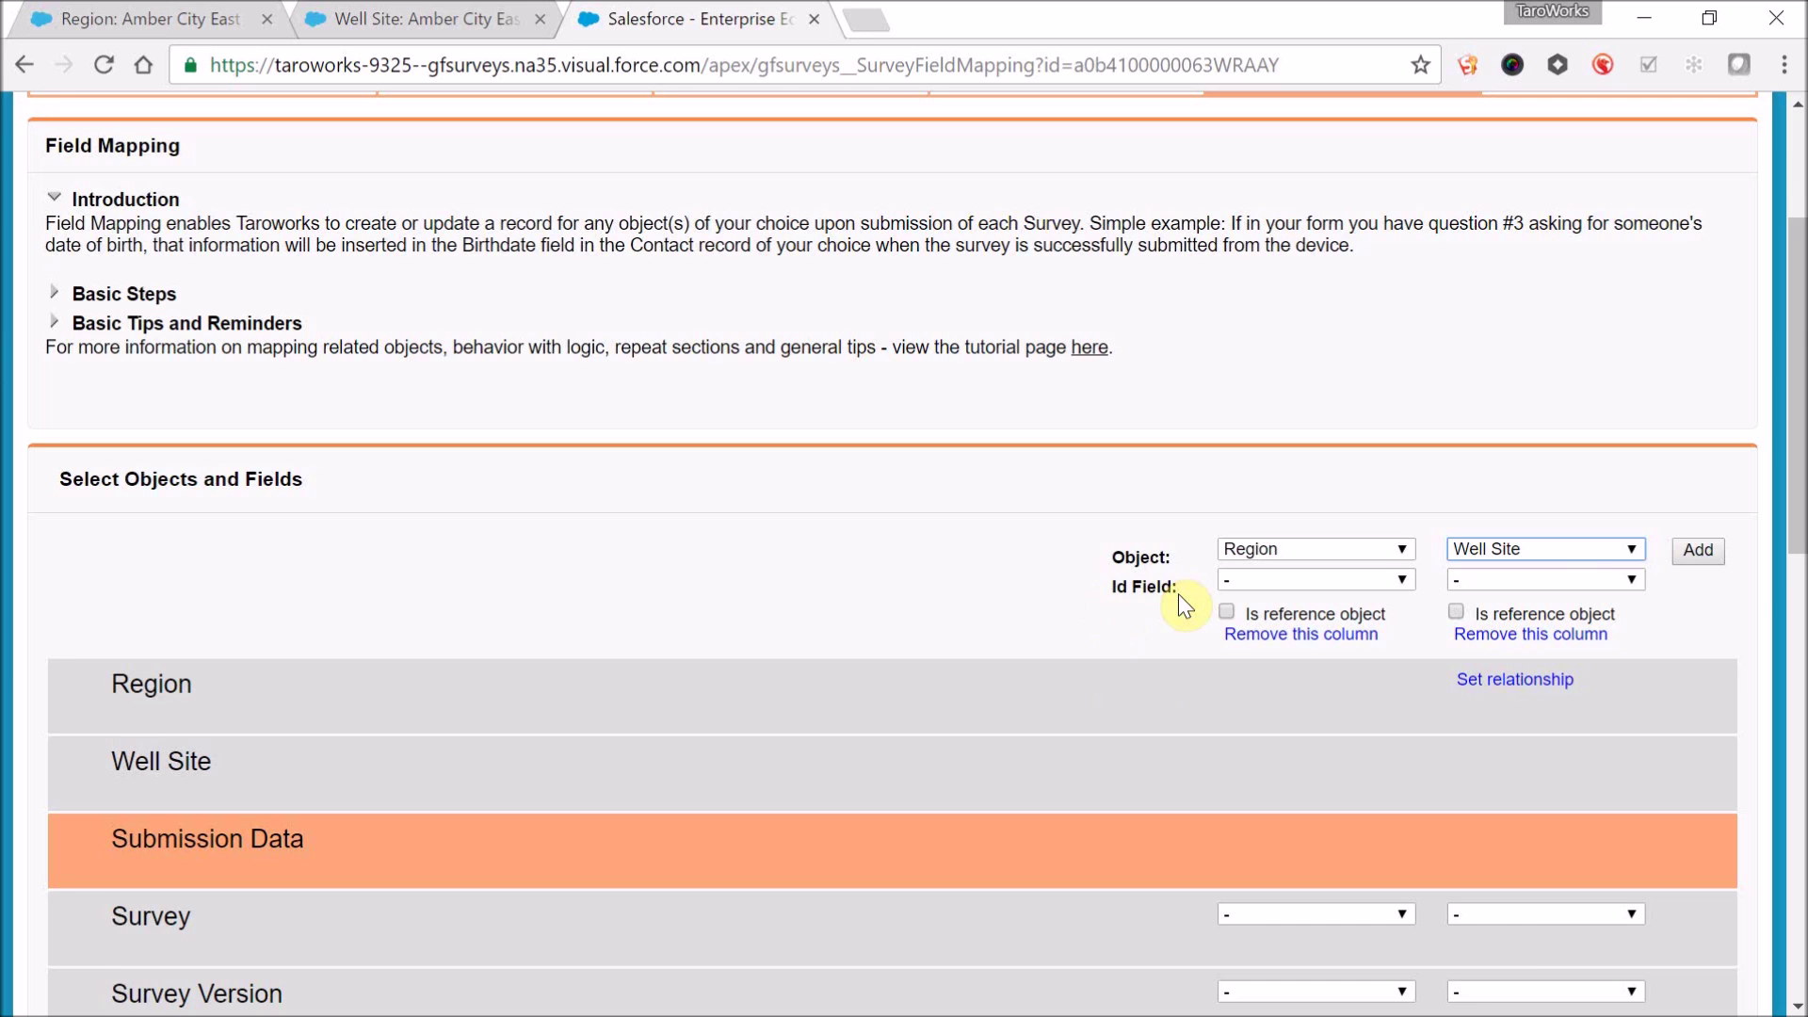
Step: Set the Well Site object's relationship to Region using the Region (Master-Detail) field
scroll(1178, 593, "down", 1)
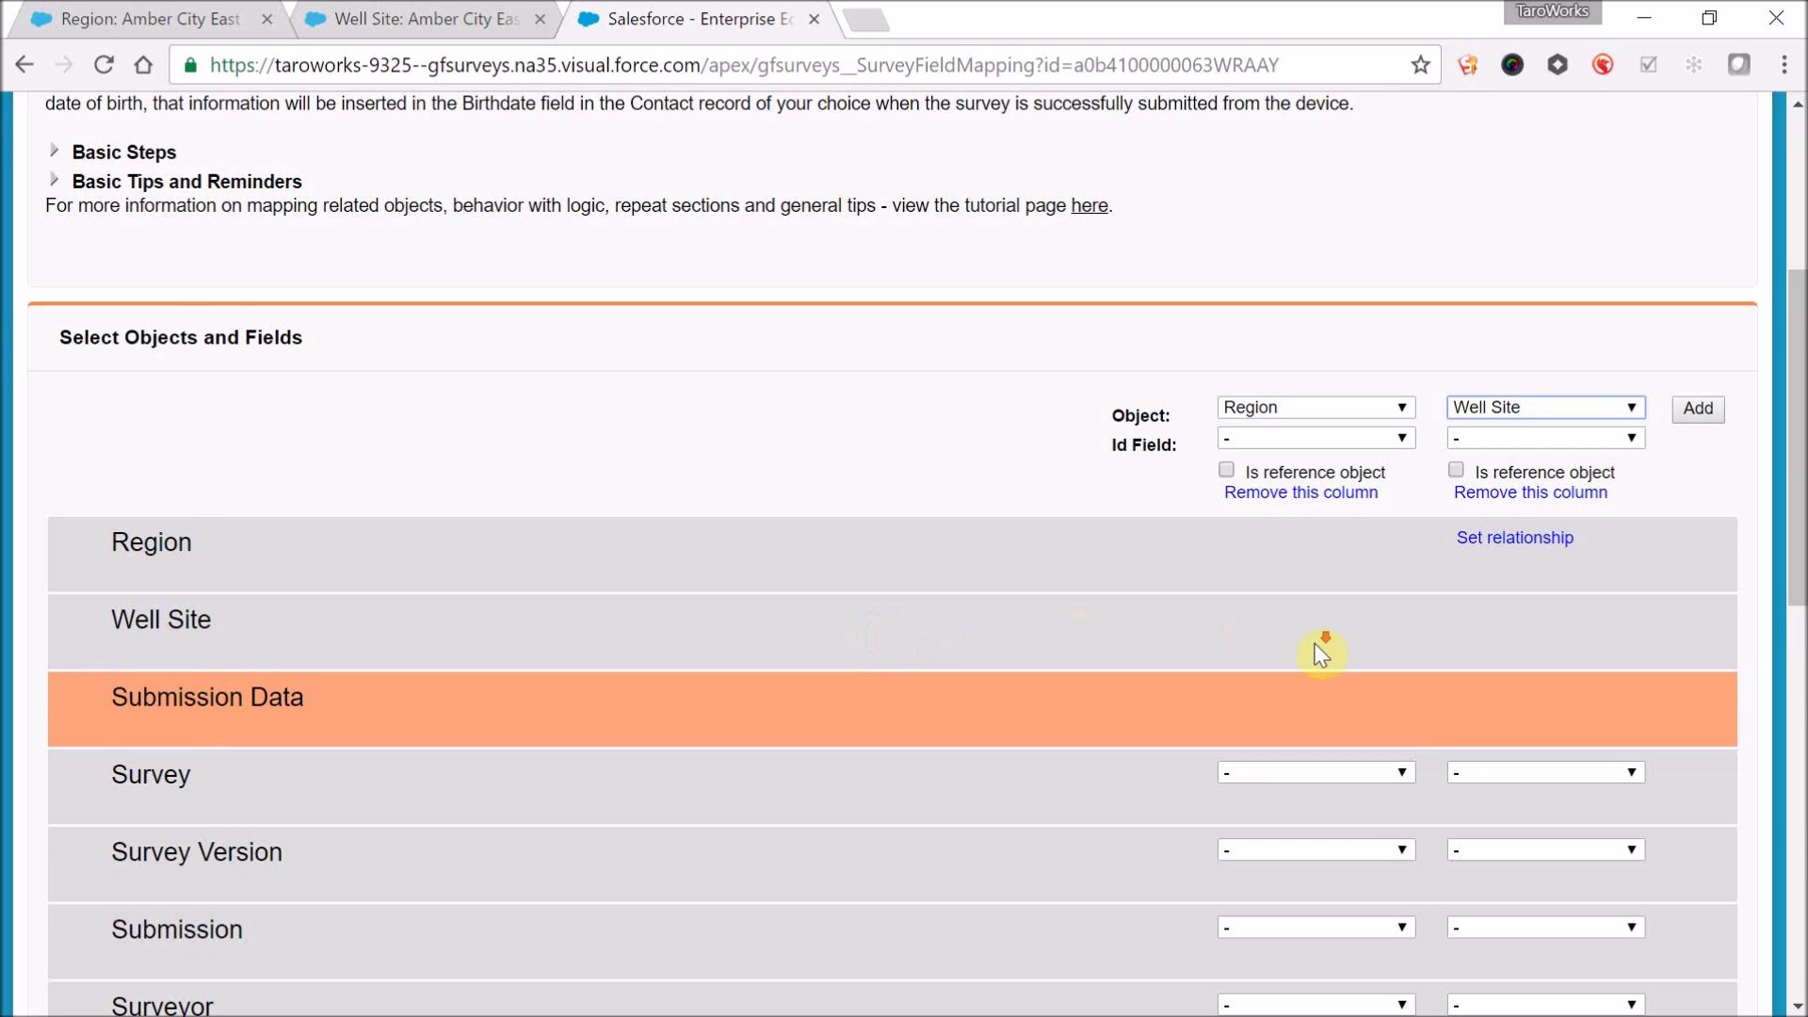
scroll(1319, 645, "down", 6)
scroll(1315, 650, "up", 8)
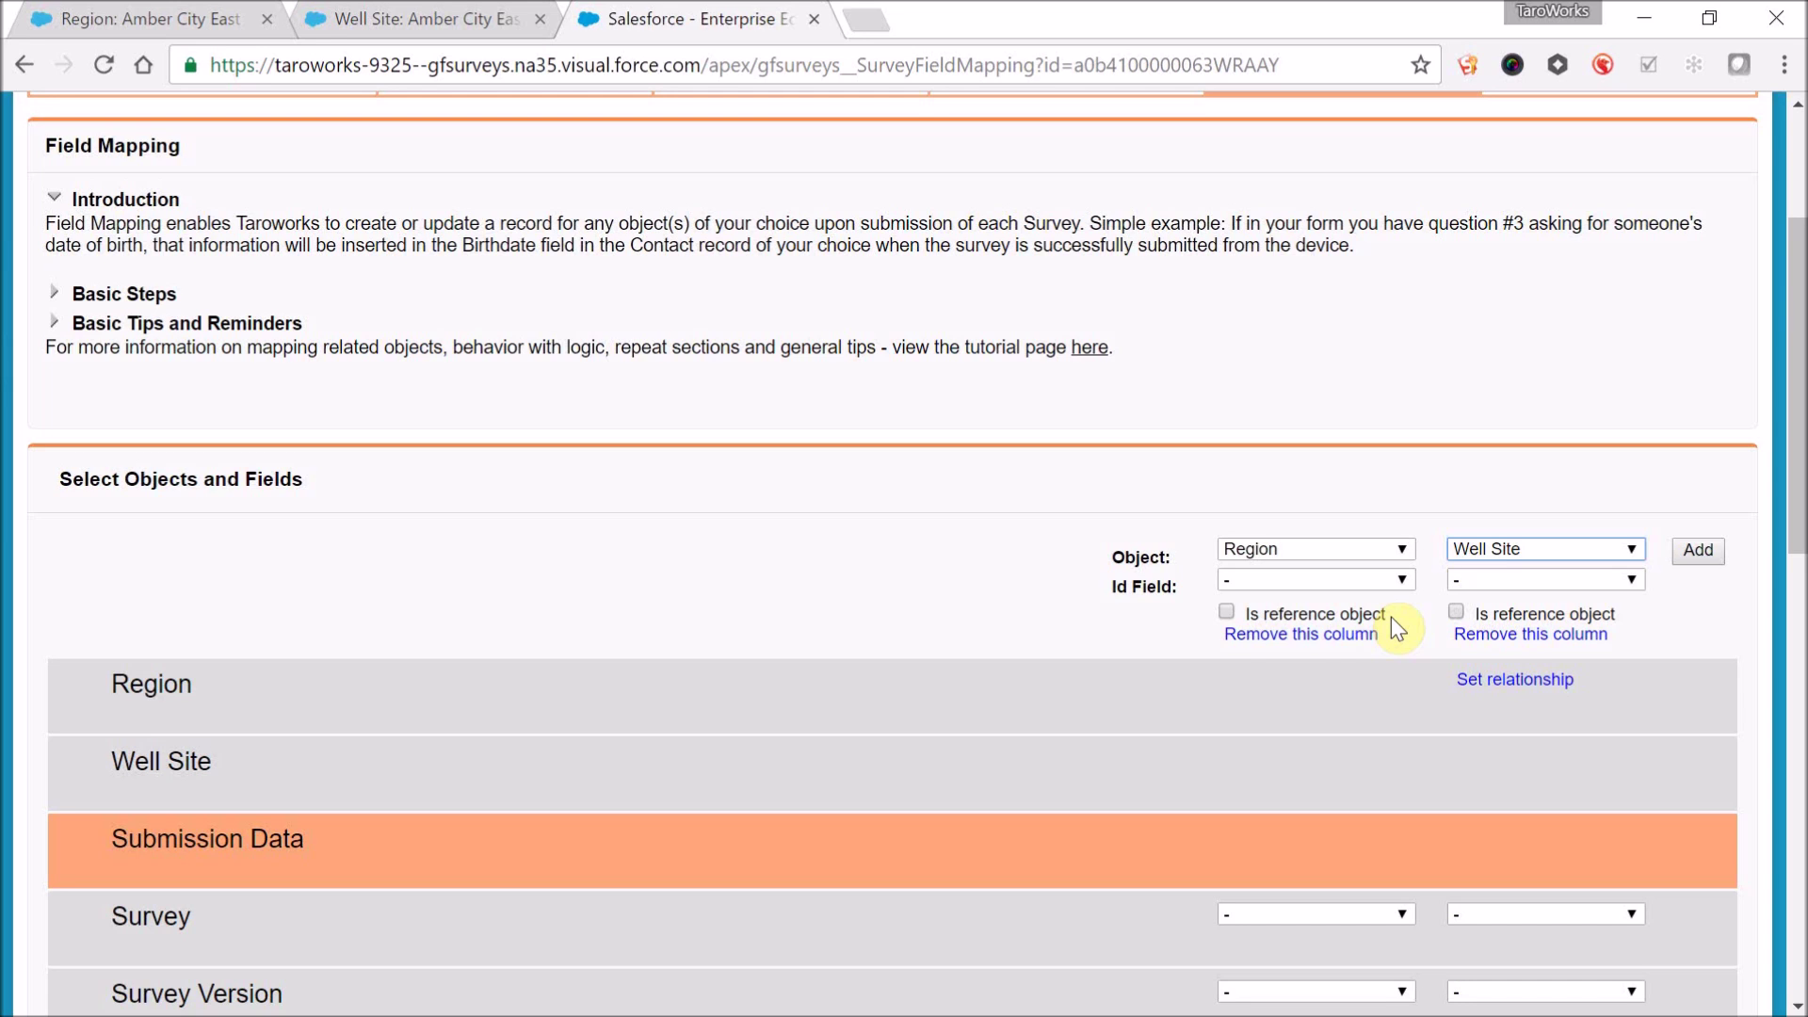
left_click(1446, 768)
left_click(1523, 693)
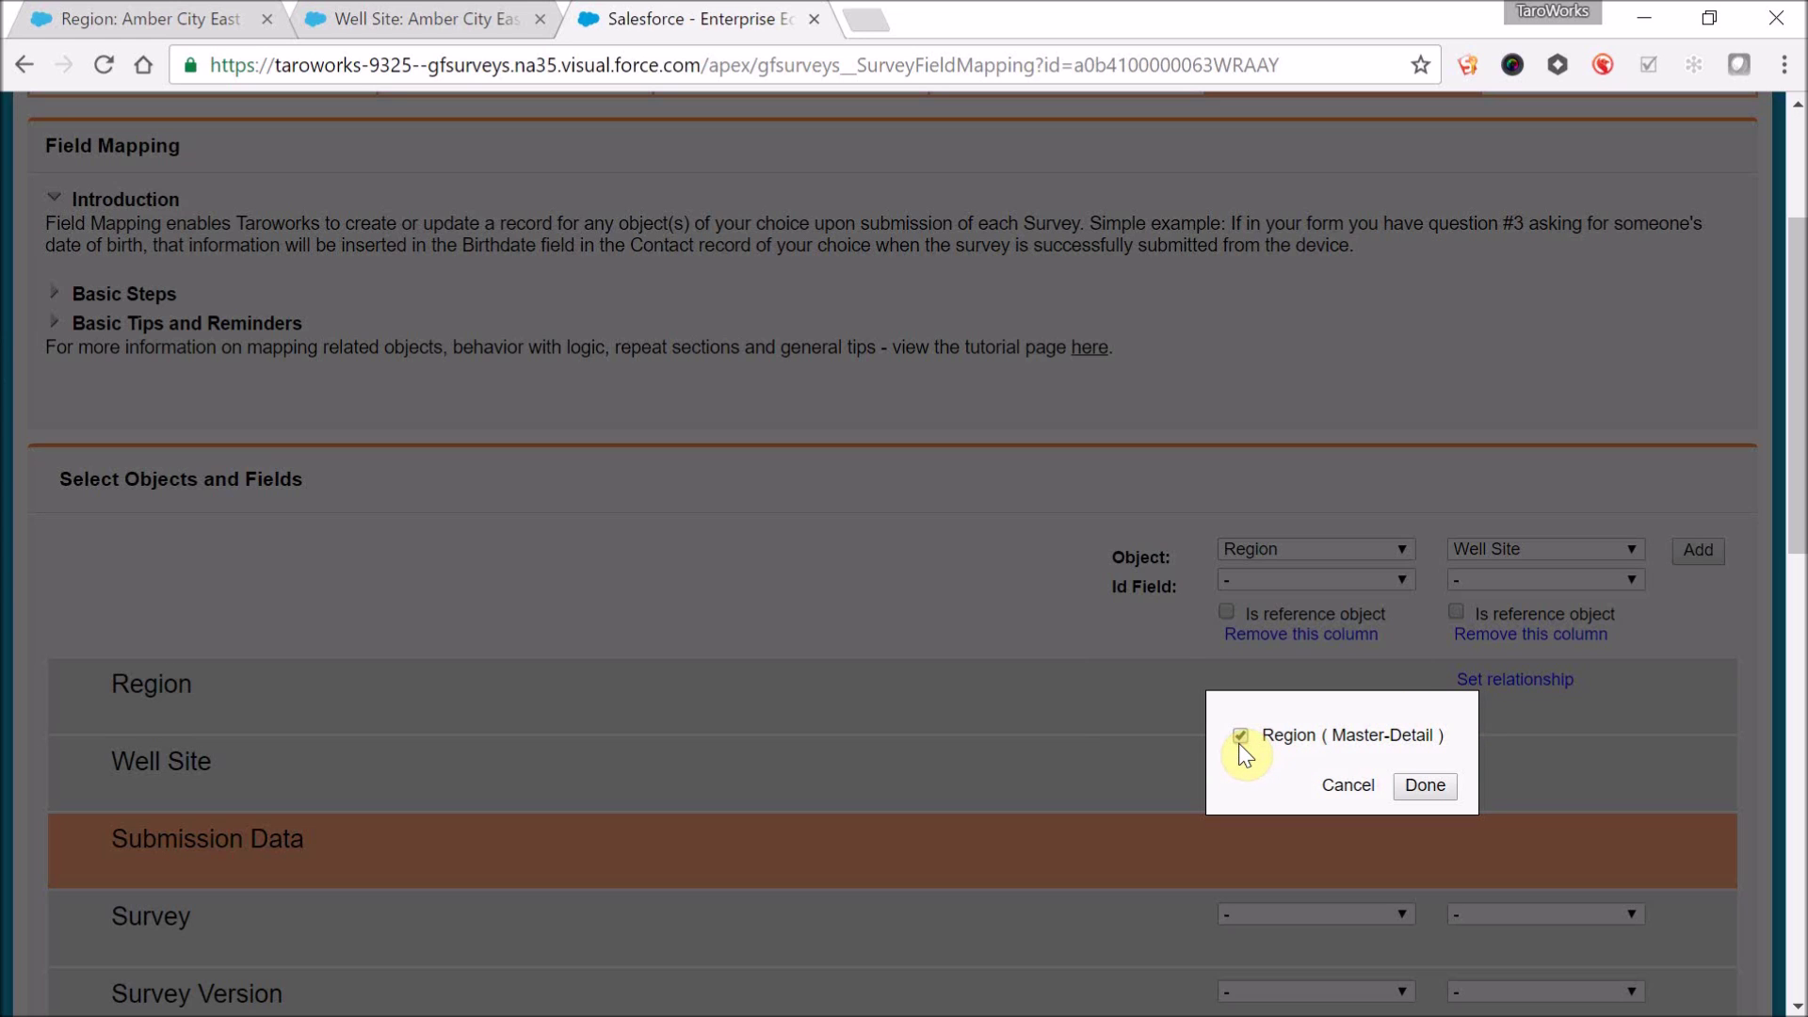
left_click(1425, 786)
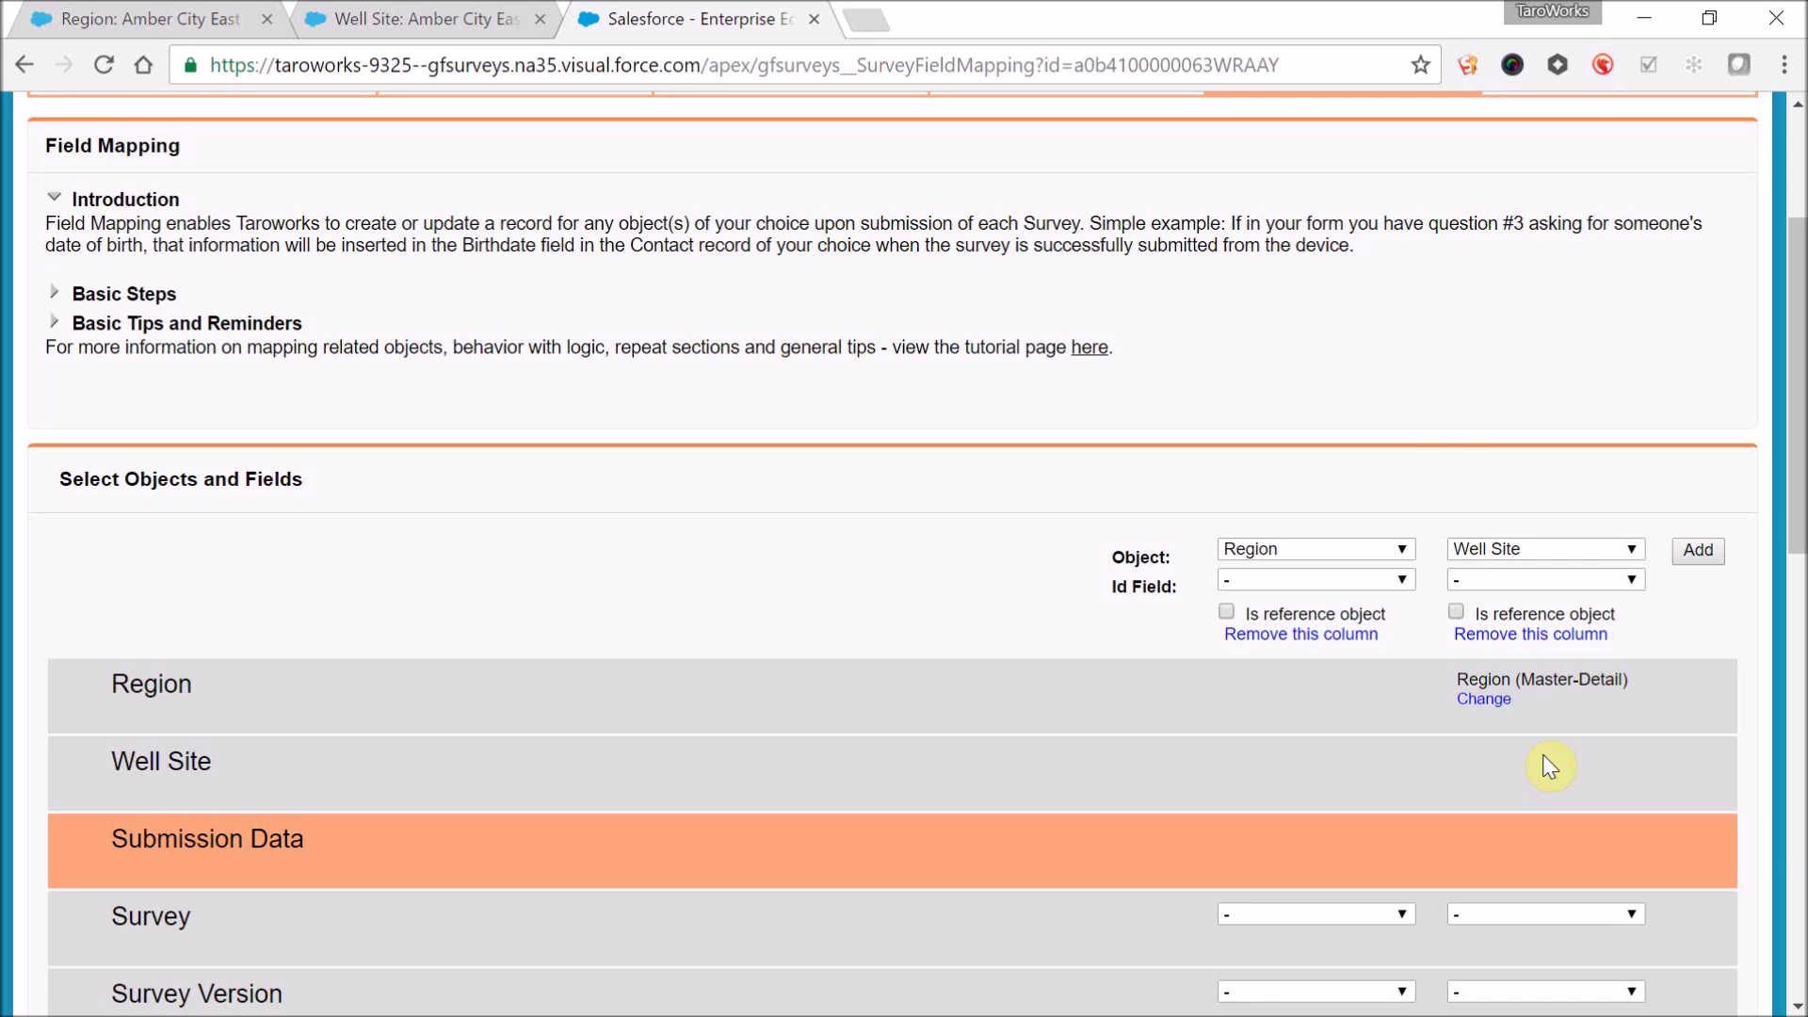
Step: Map question Q1 Region to the Region object's Region Name field
scroll(1387, 447, "down", 9)
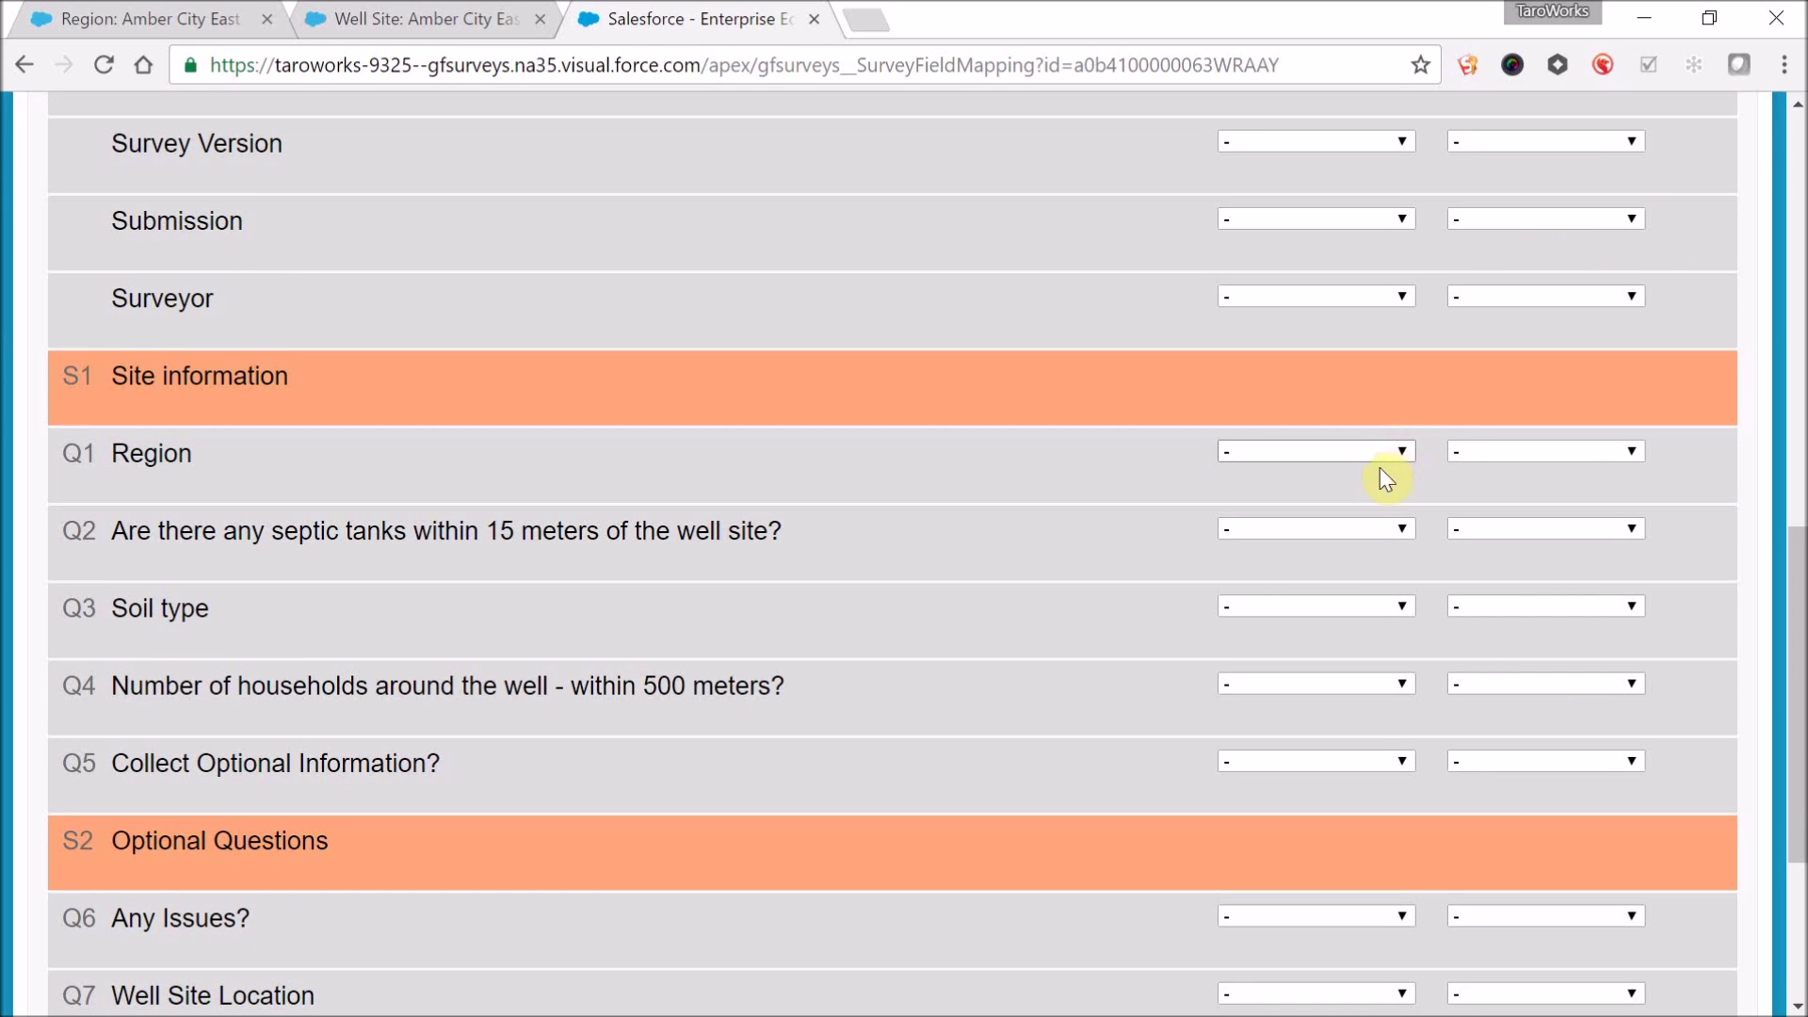
left_click(1388, 460)
left_click(1394, 491)
Step: Map Q2, Q3 and Q4 to the Well Site fields for septic tank in vicinity, Soil Type and number of households
left_click(1545, 528)
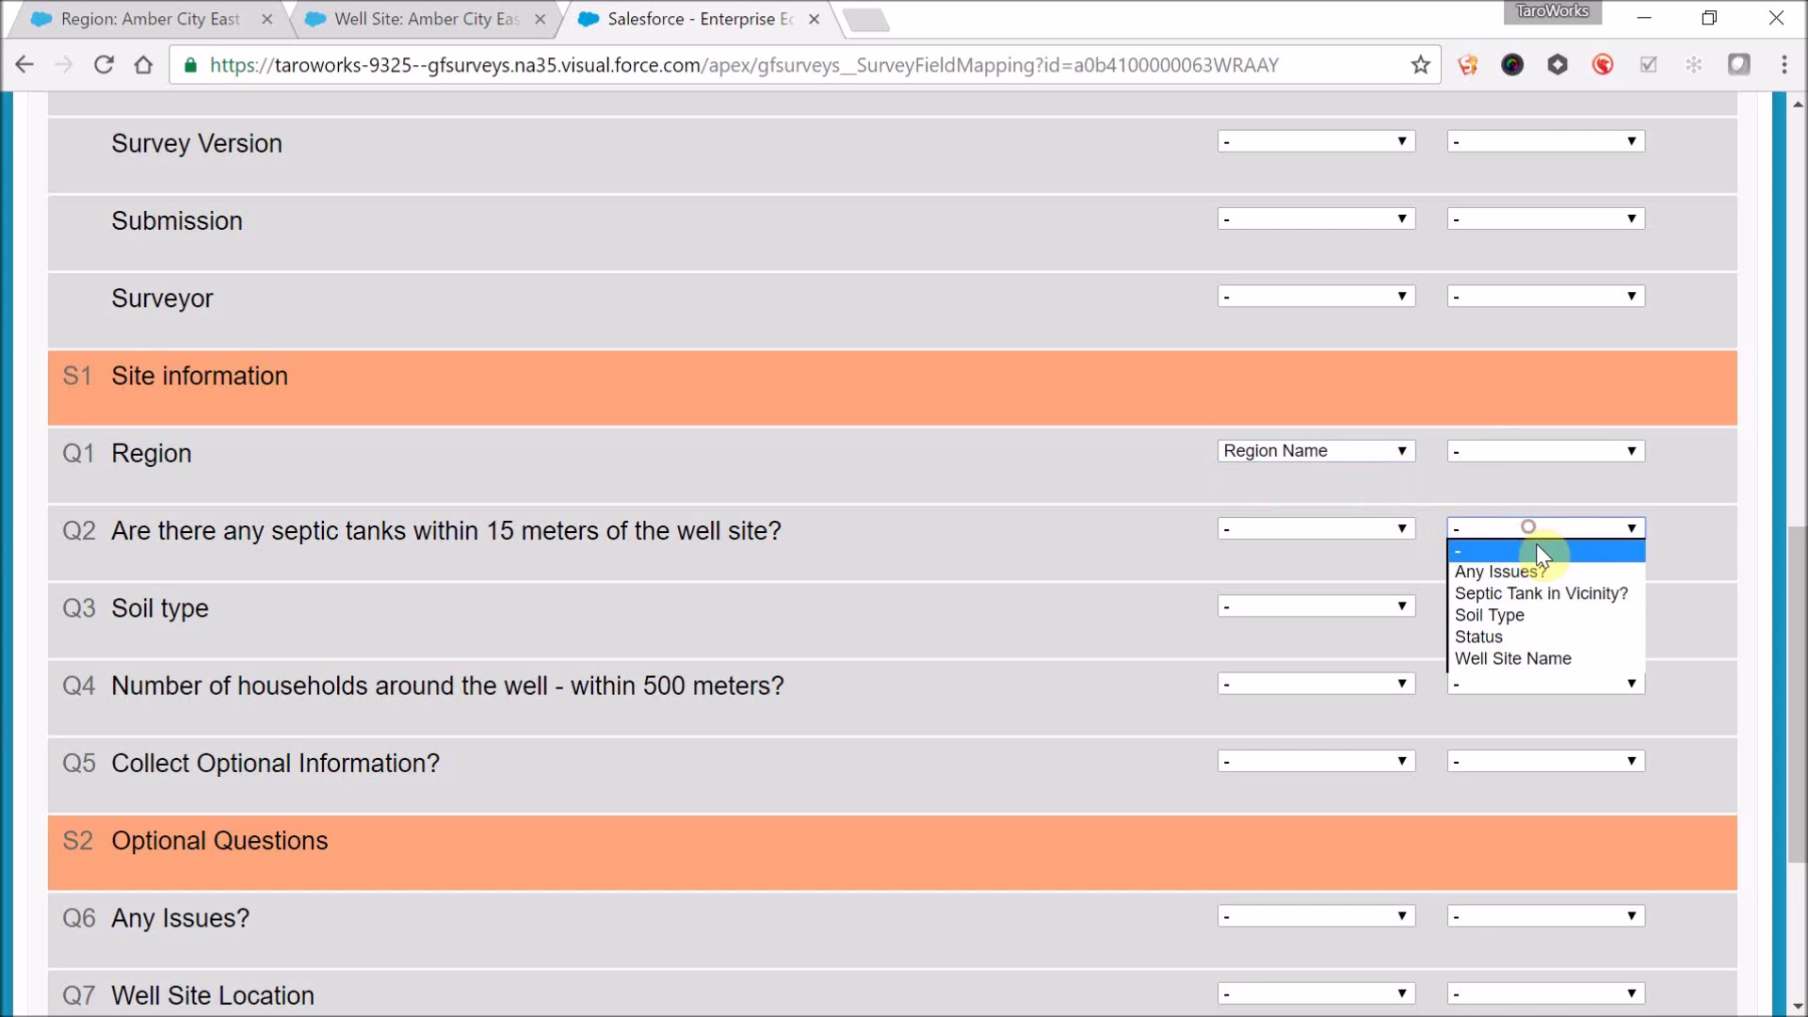
left_click(1539, 591)
left_click(1540, 610)
left_click(1546, 691)
left_click(1547, 686)
left_click(1545, 748)
left_click(1547, 762)
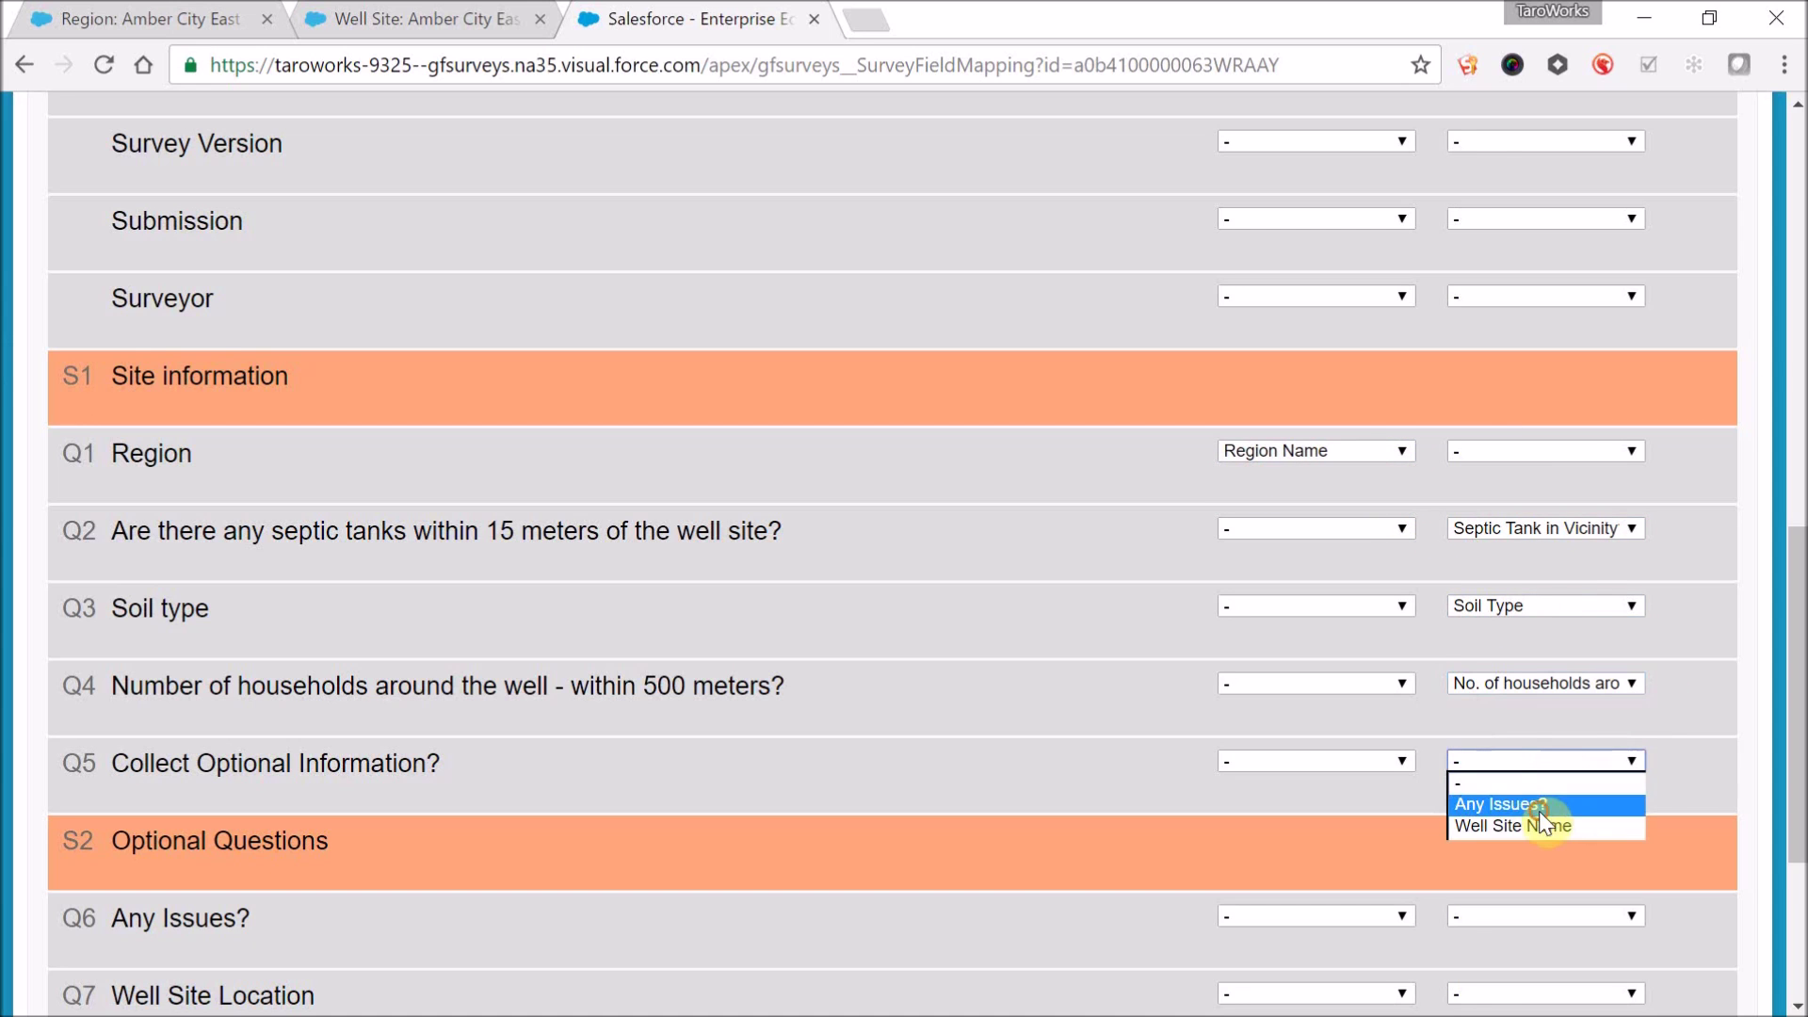
left_click(1548, 801)
scroll(1507, 716, "down", 3)
left_click(1535, 478)
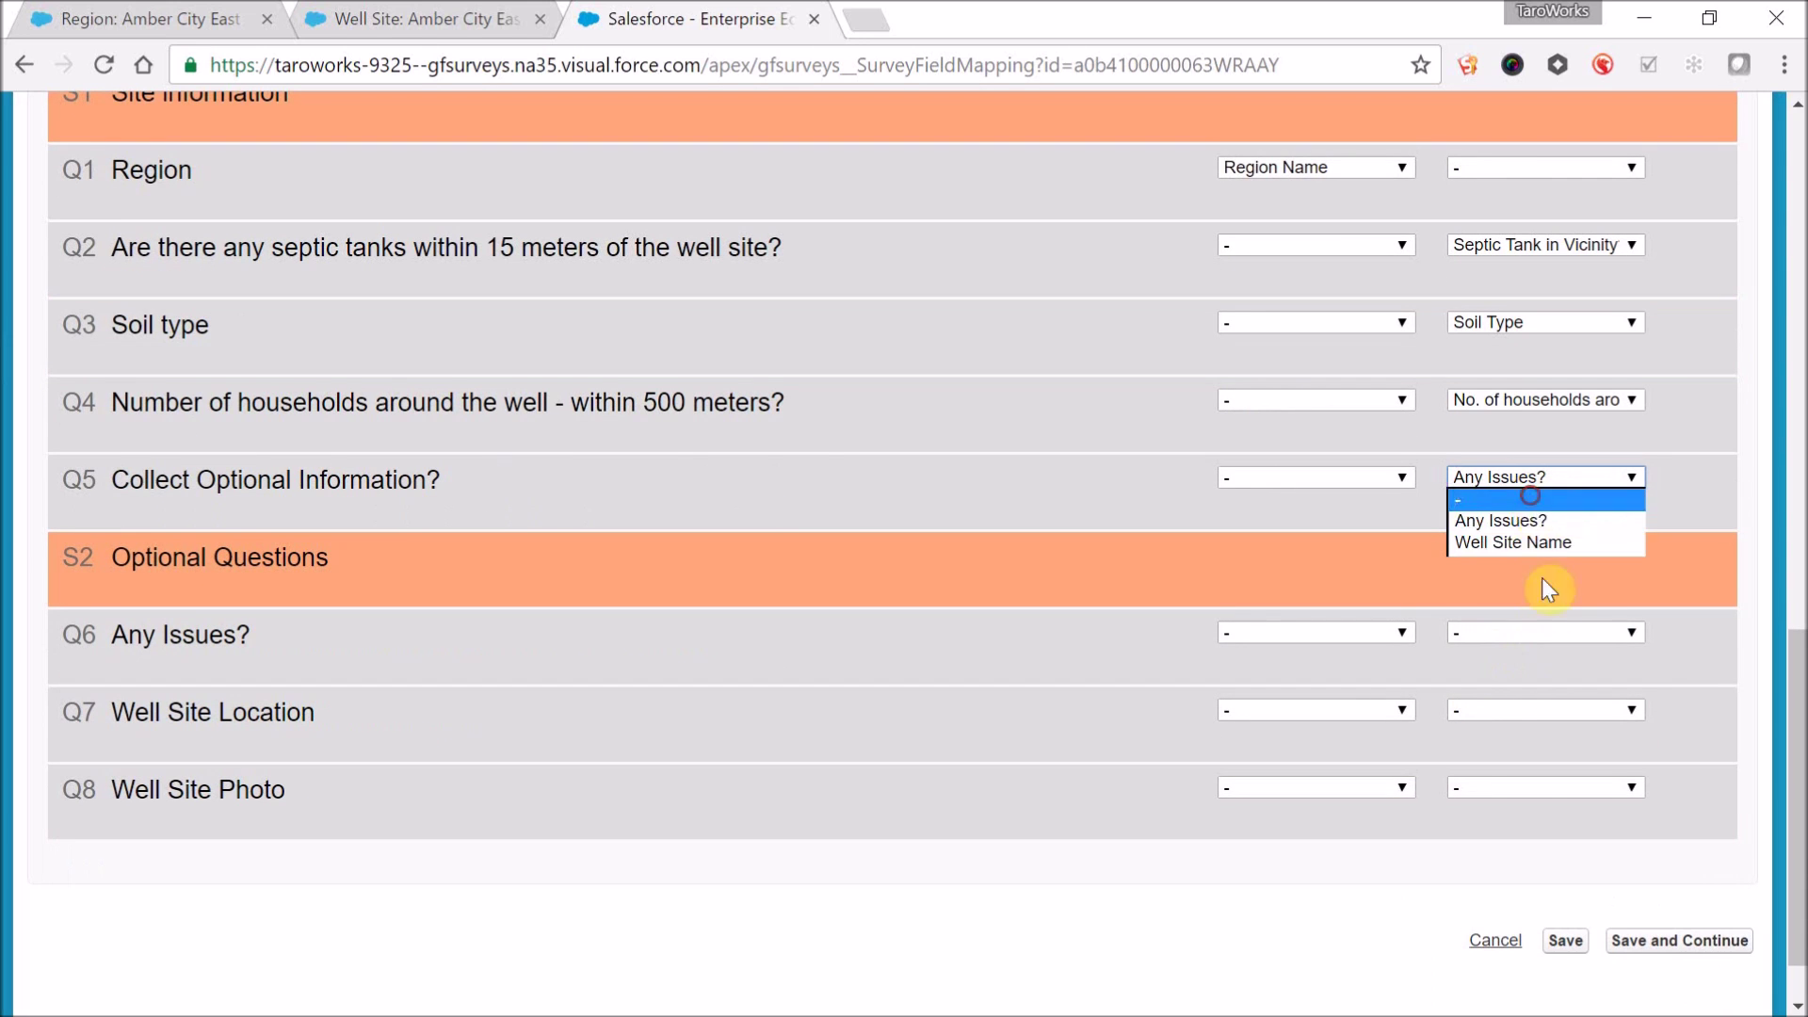
left_click(1535, 490)
Step: Map Q6 to Any Issues?, Q7 to GPS Coordinates and Q8 to Site Picture URL on the Well Site object
left_click(1538, 635)
left_click(1540, 674)
left_click(1546, 709)
left_click(1545, 751)
left_click(1555, 789)
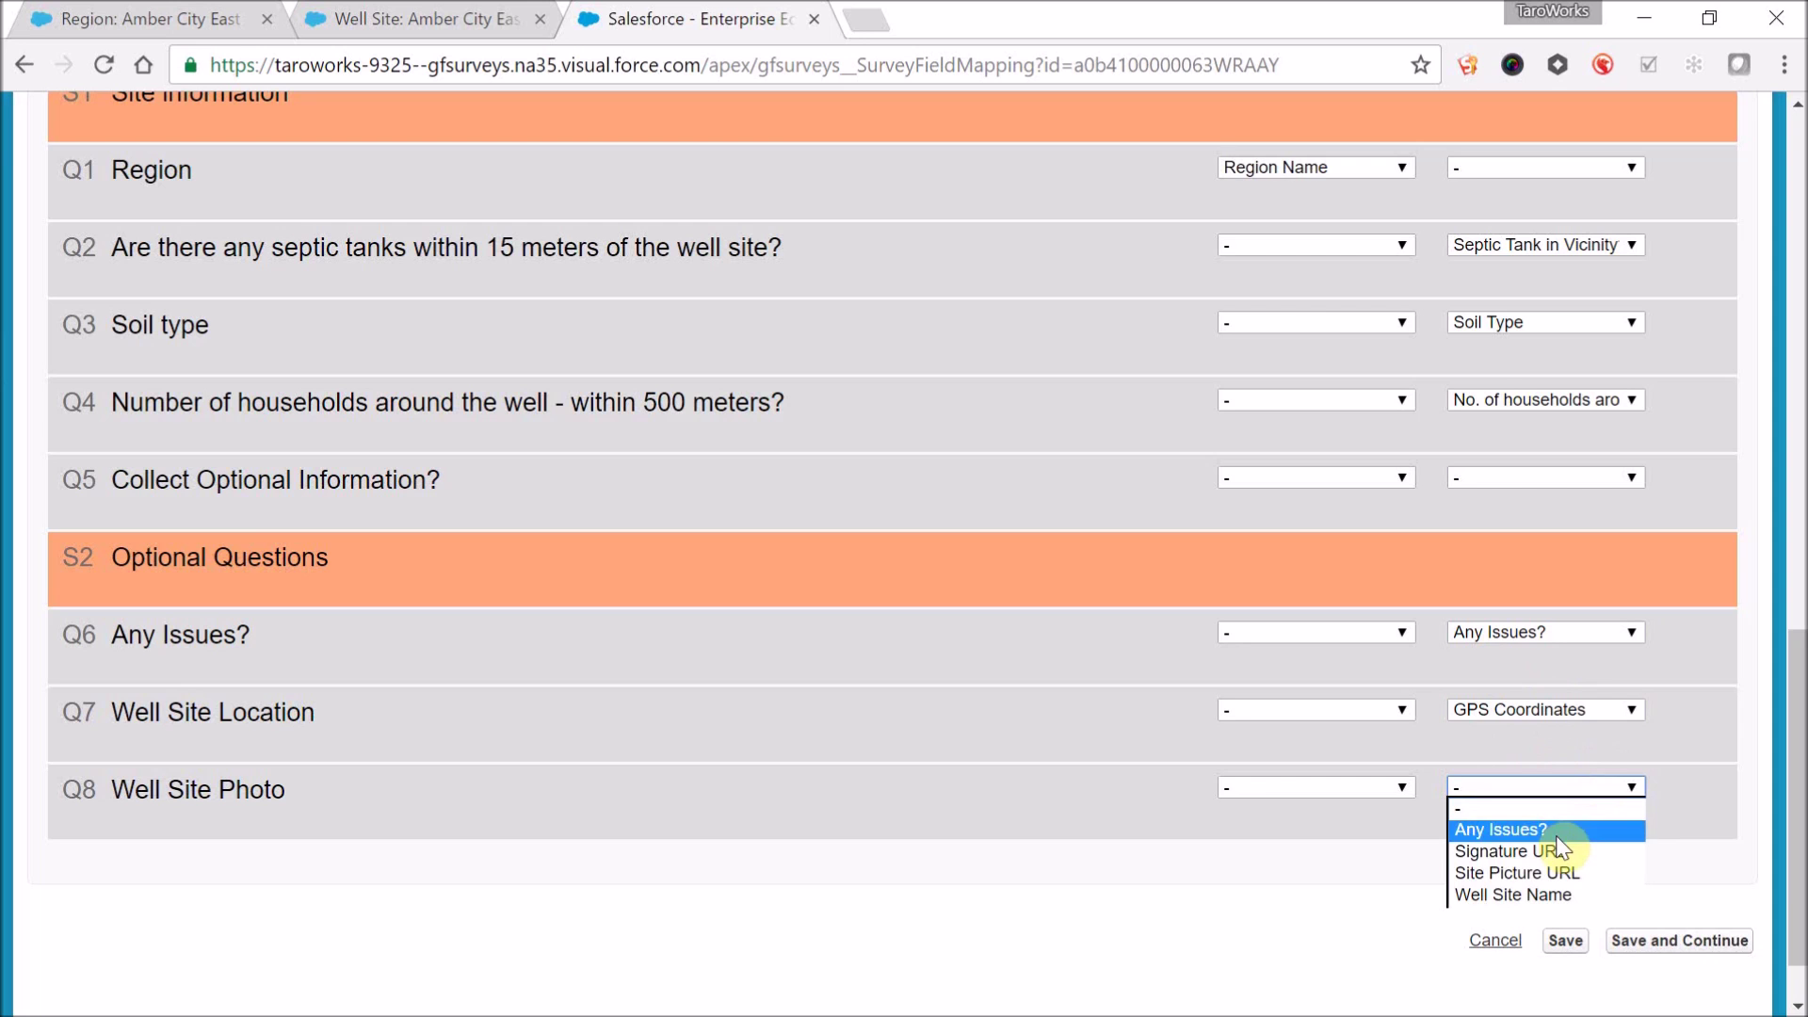
left_click(1563, 871)
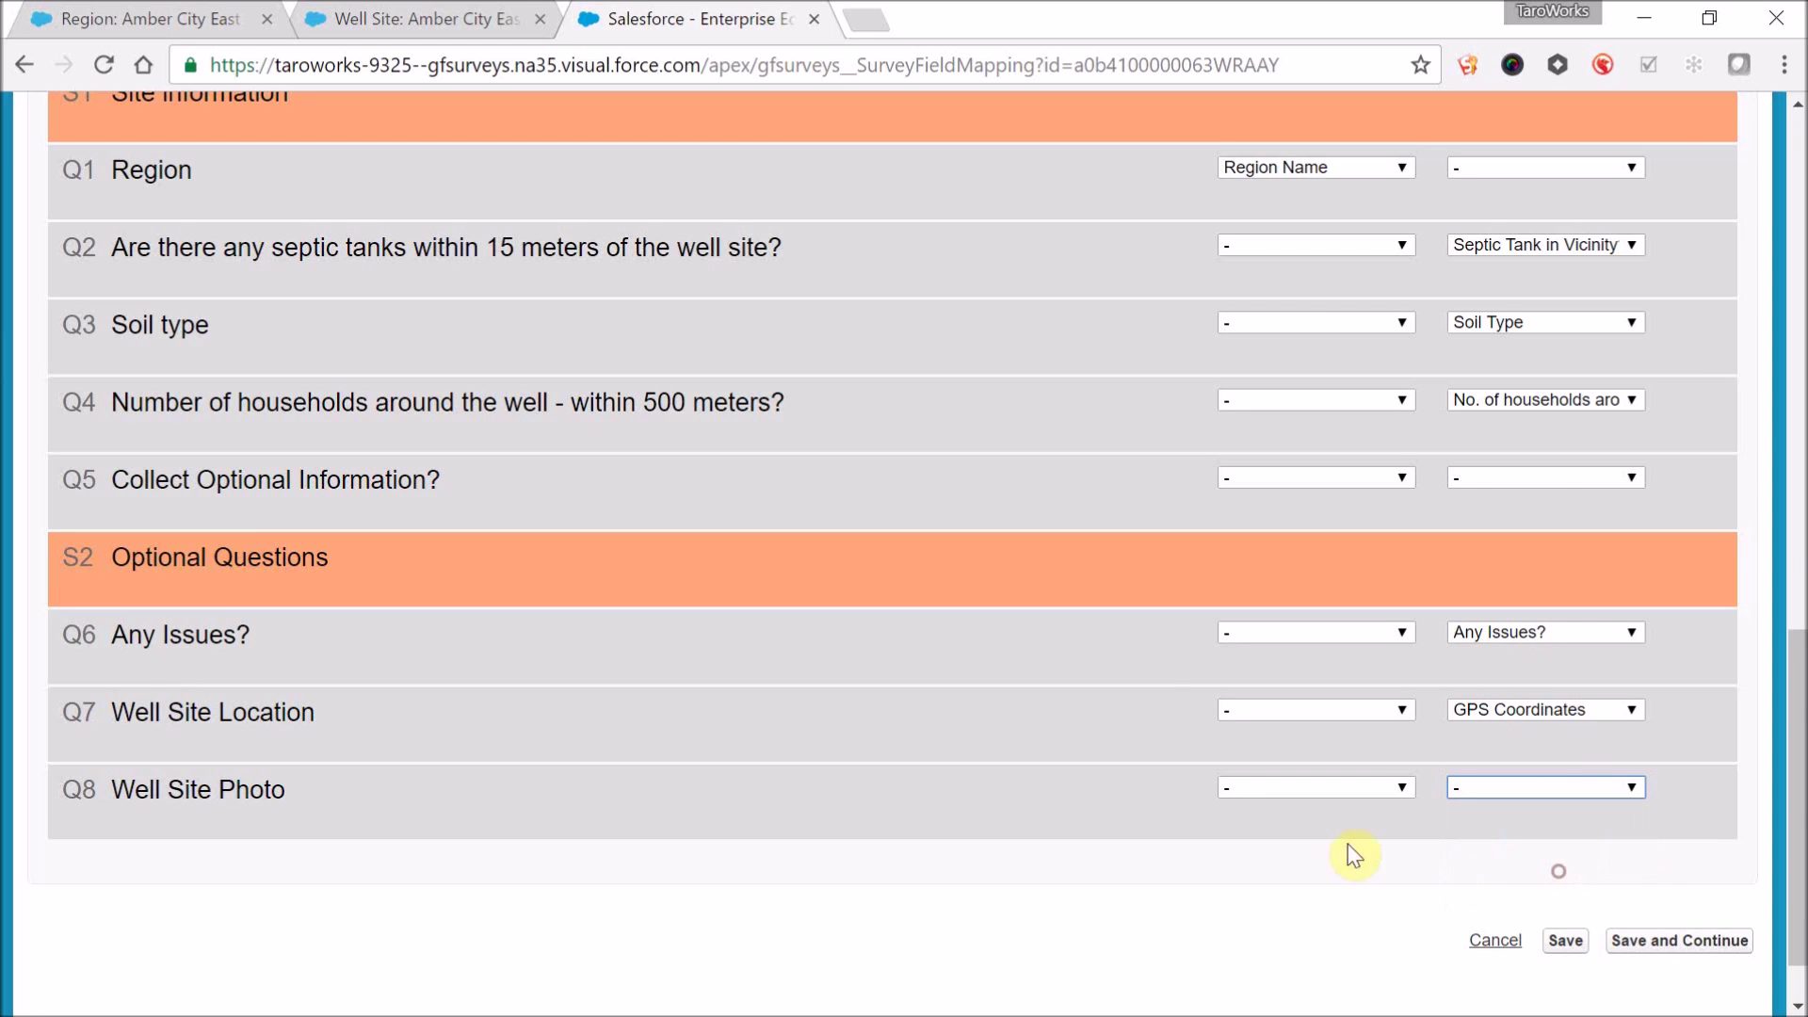
Step: Save the field mapping and publish the draft survey Create New Well-Site and Region
scroll(767, 709, "up", 10)
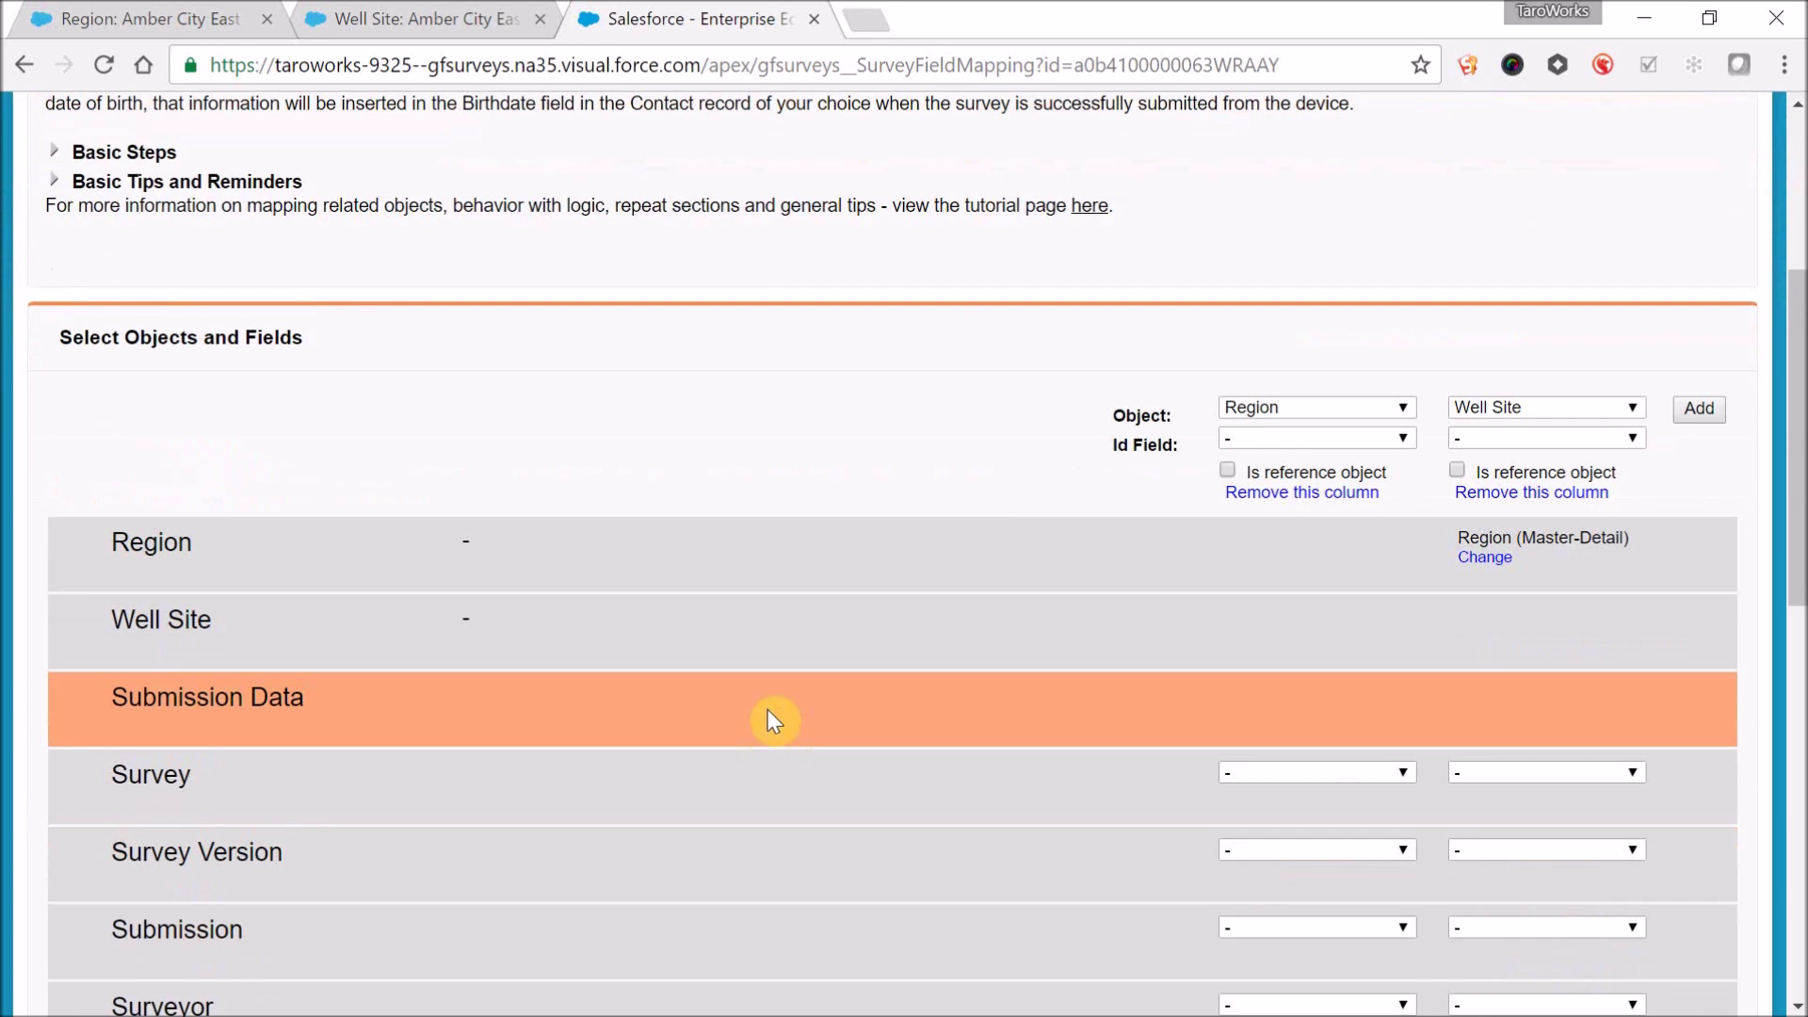
scroll(768, 713, "down", 10)
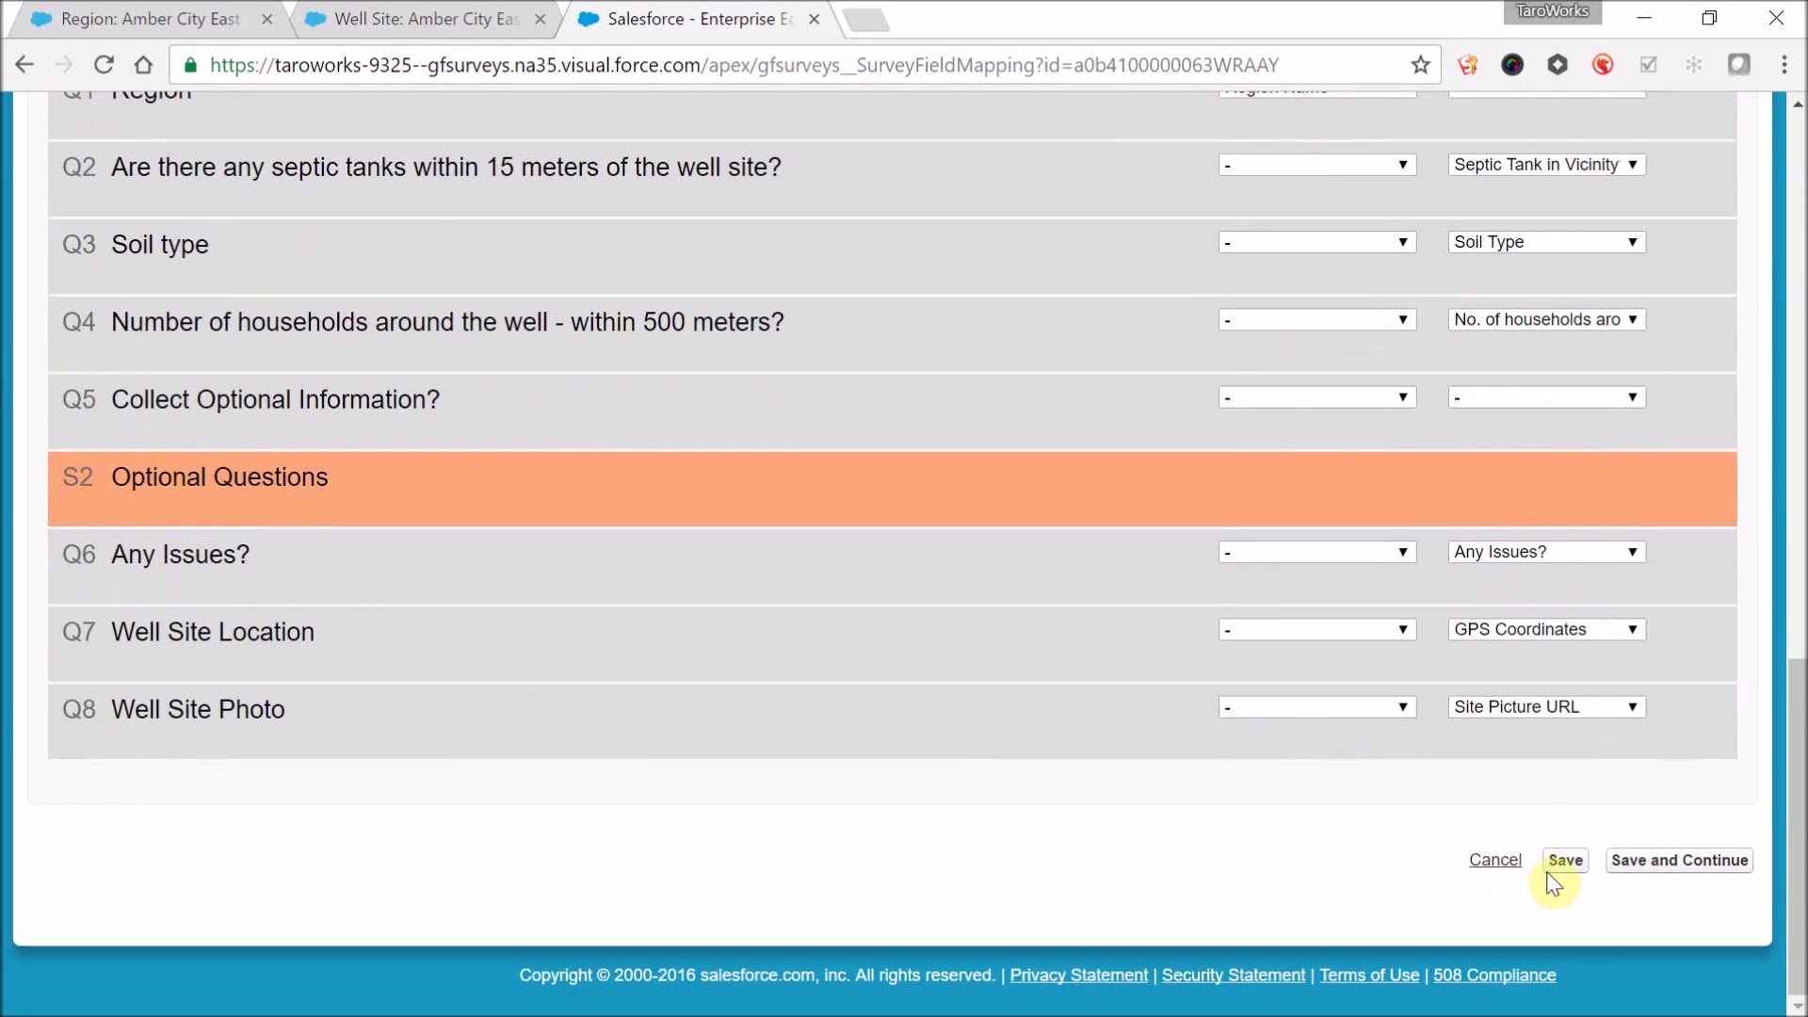
left_click(1550, 872)
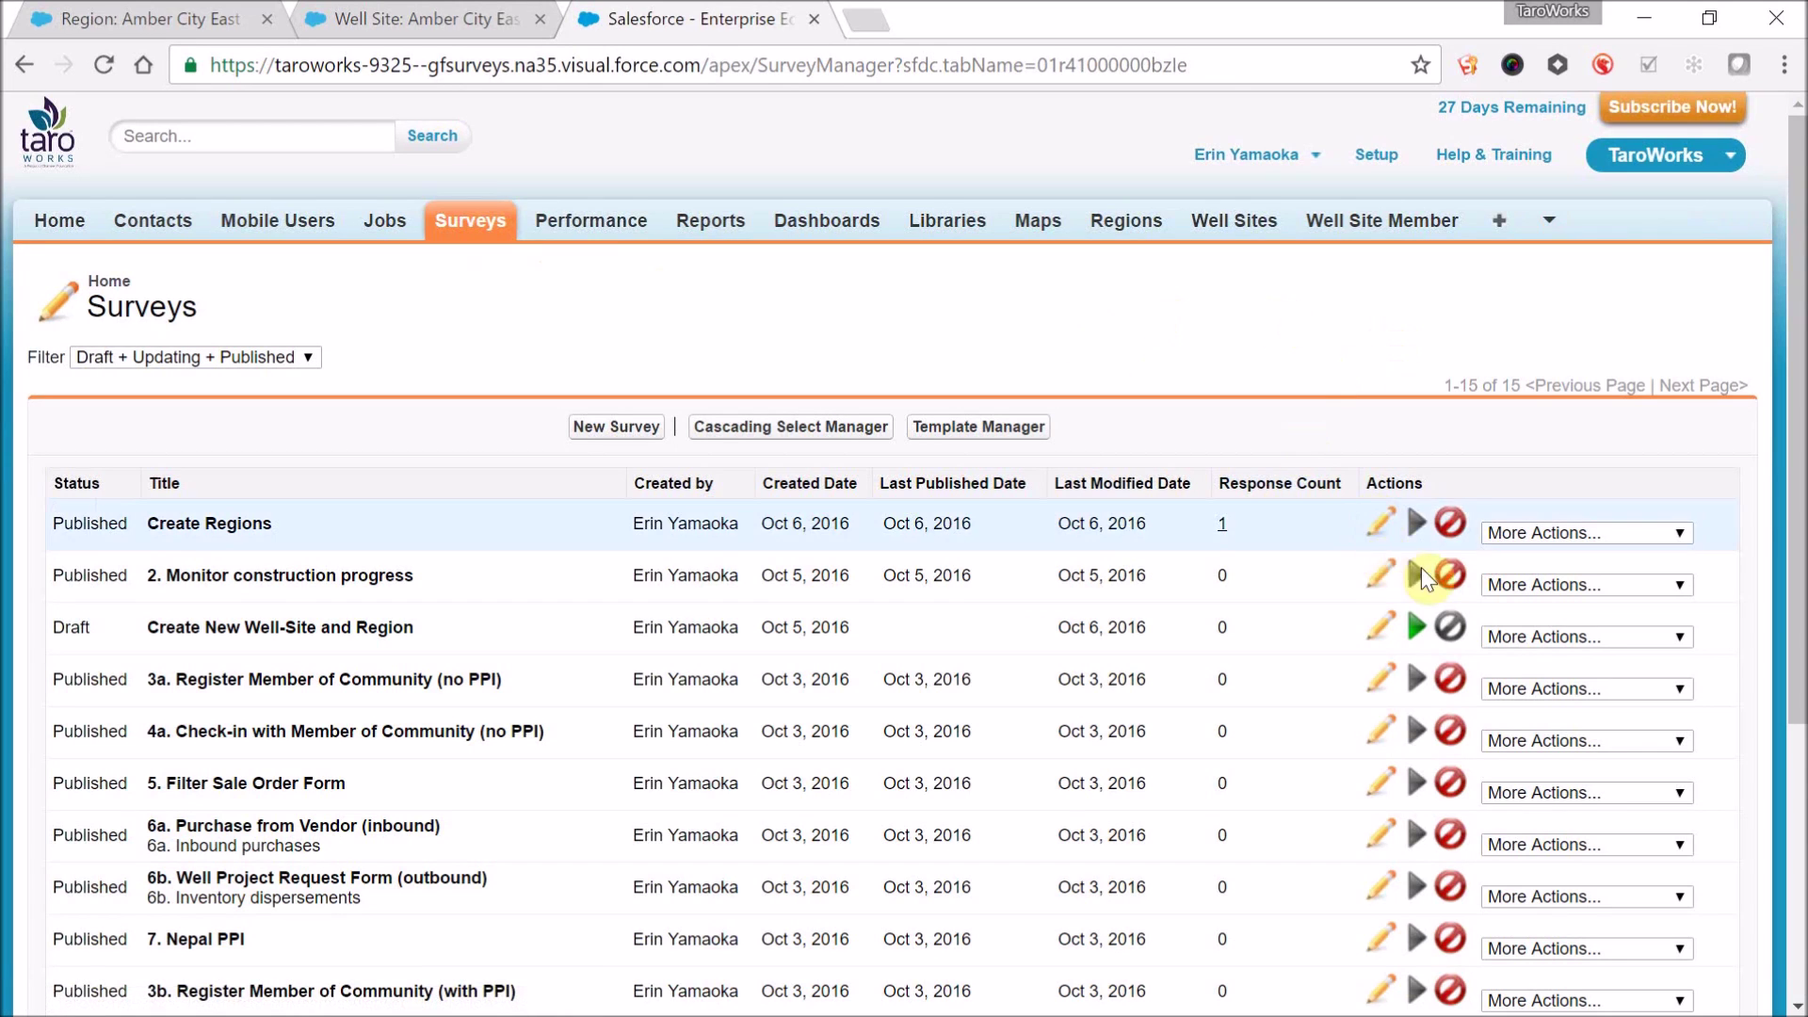
left_click(1418, 624)
left_click(1217, 607)
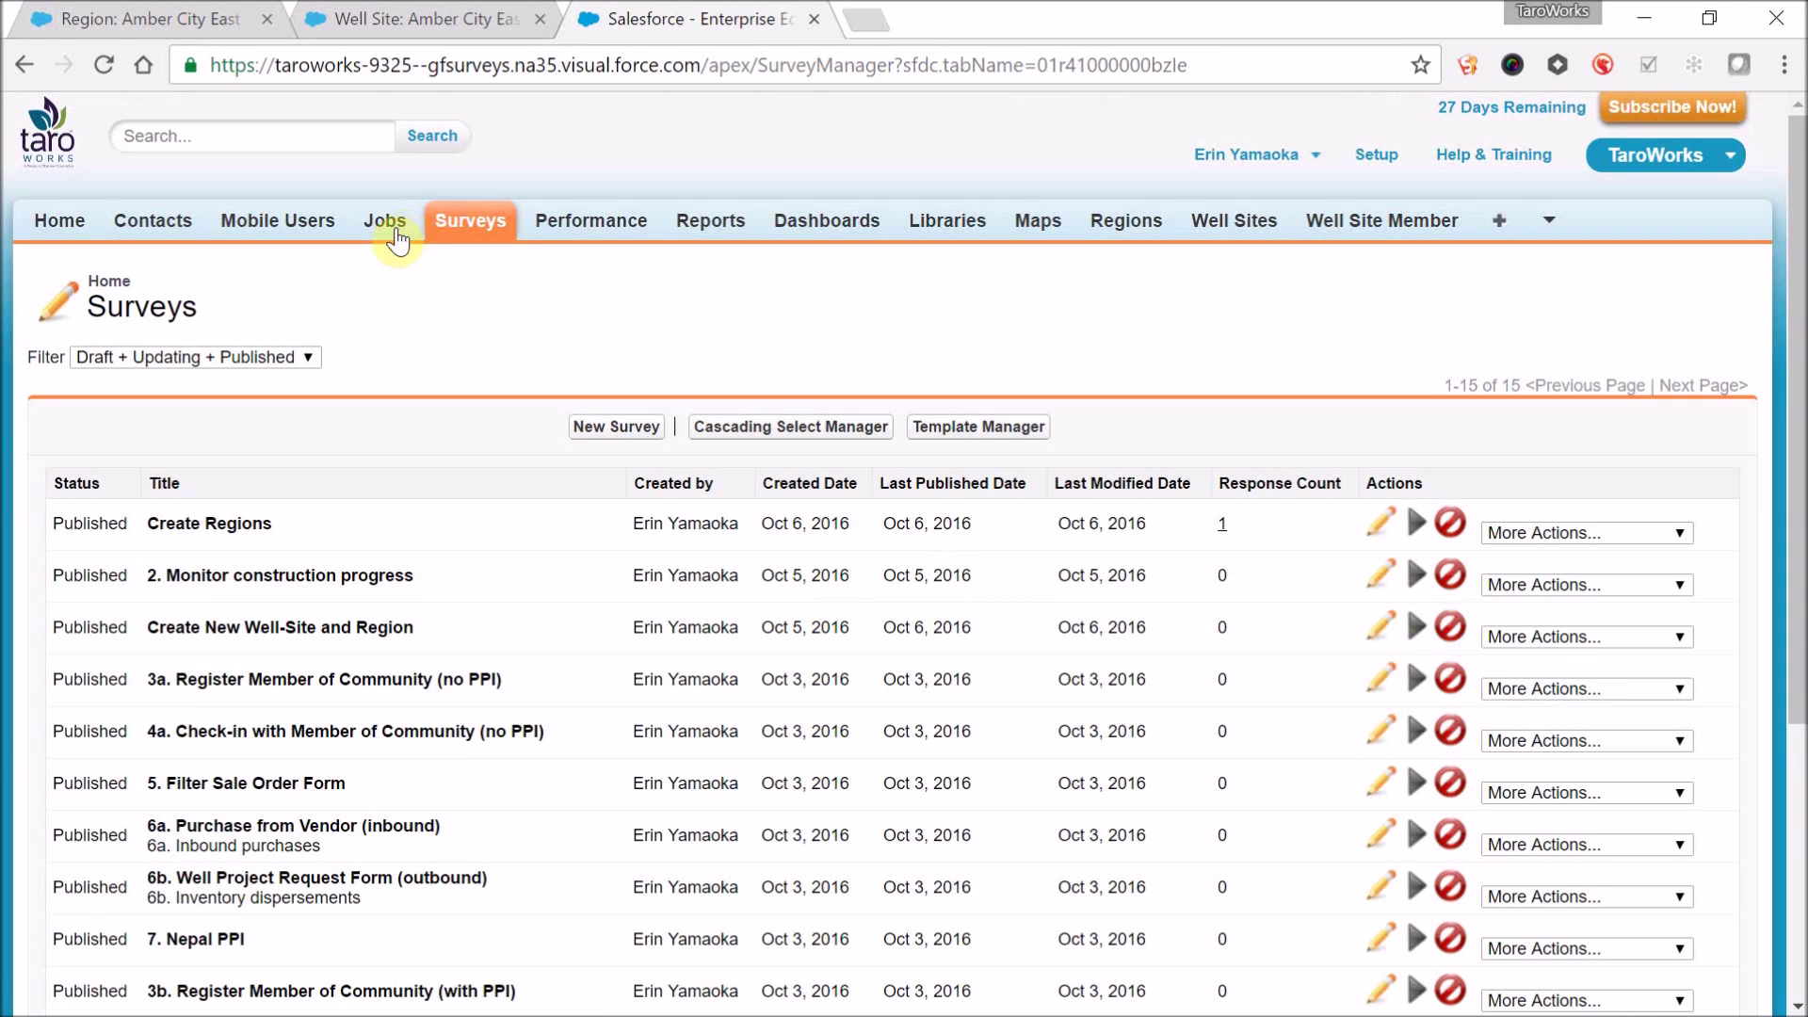
Step: Start a new job named "Create a Region and Well-site"
left_click(397, 242)
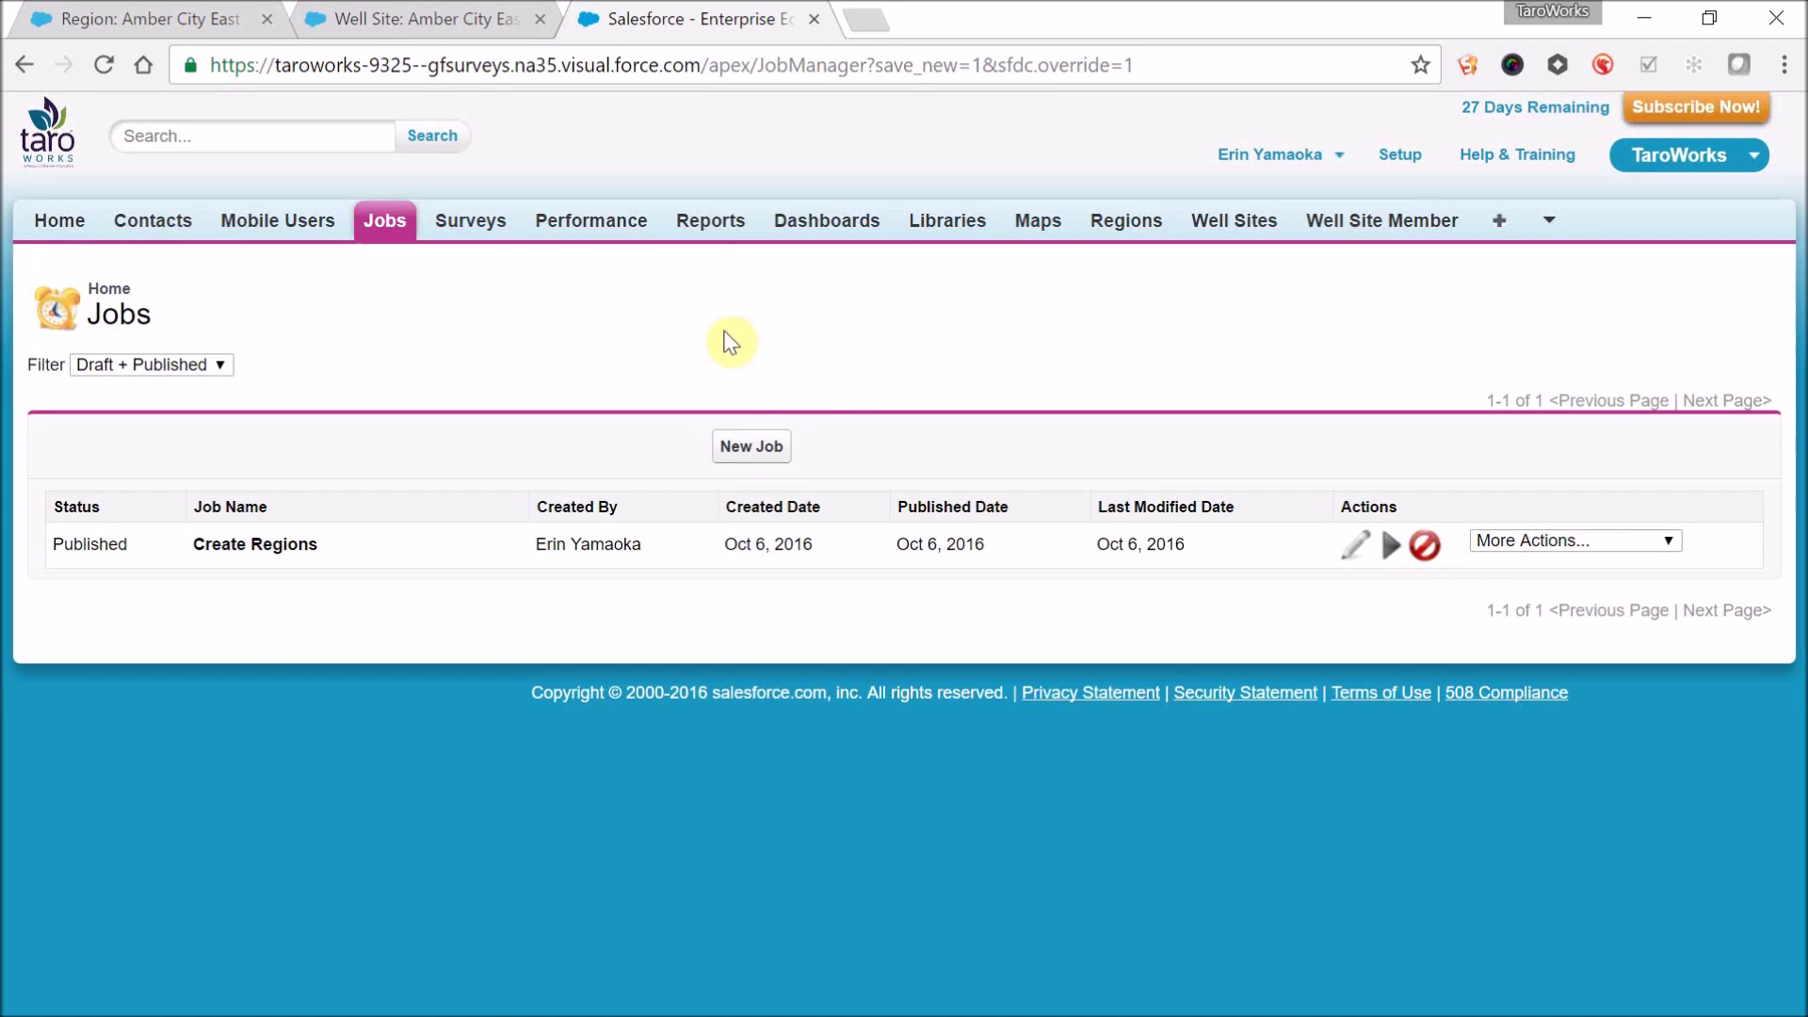
left_click(751, 446)
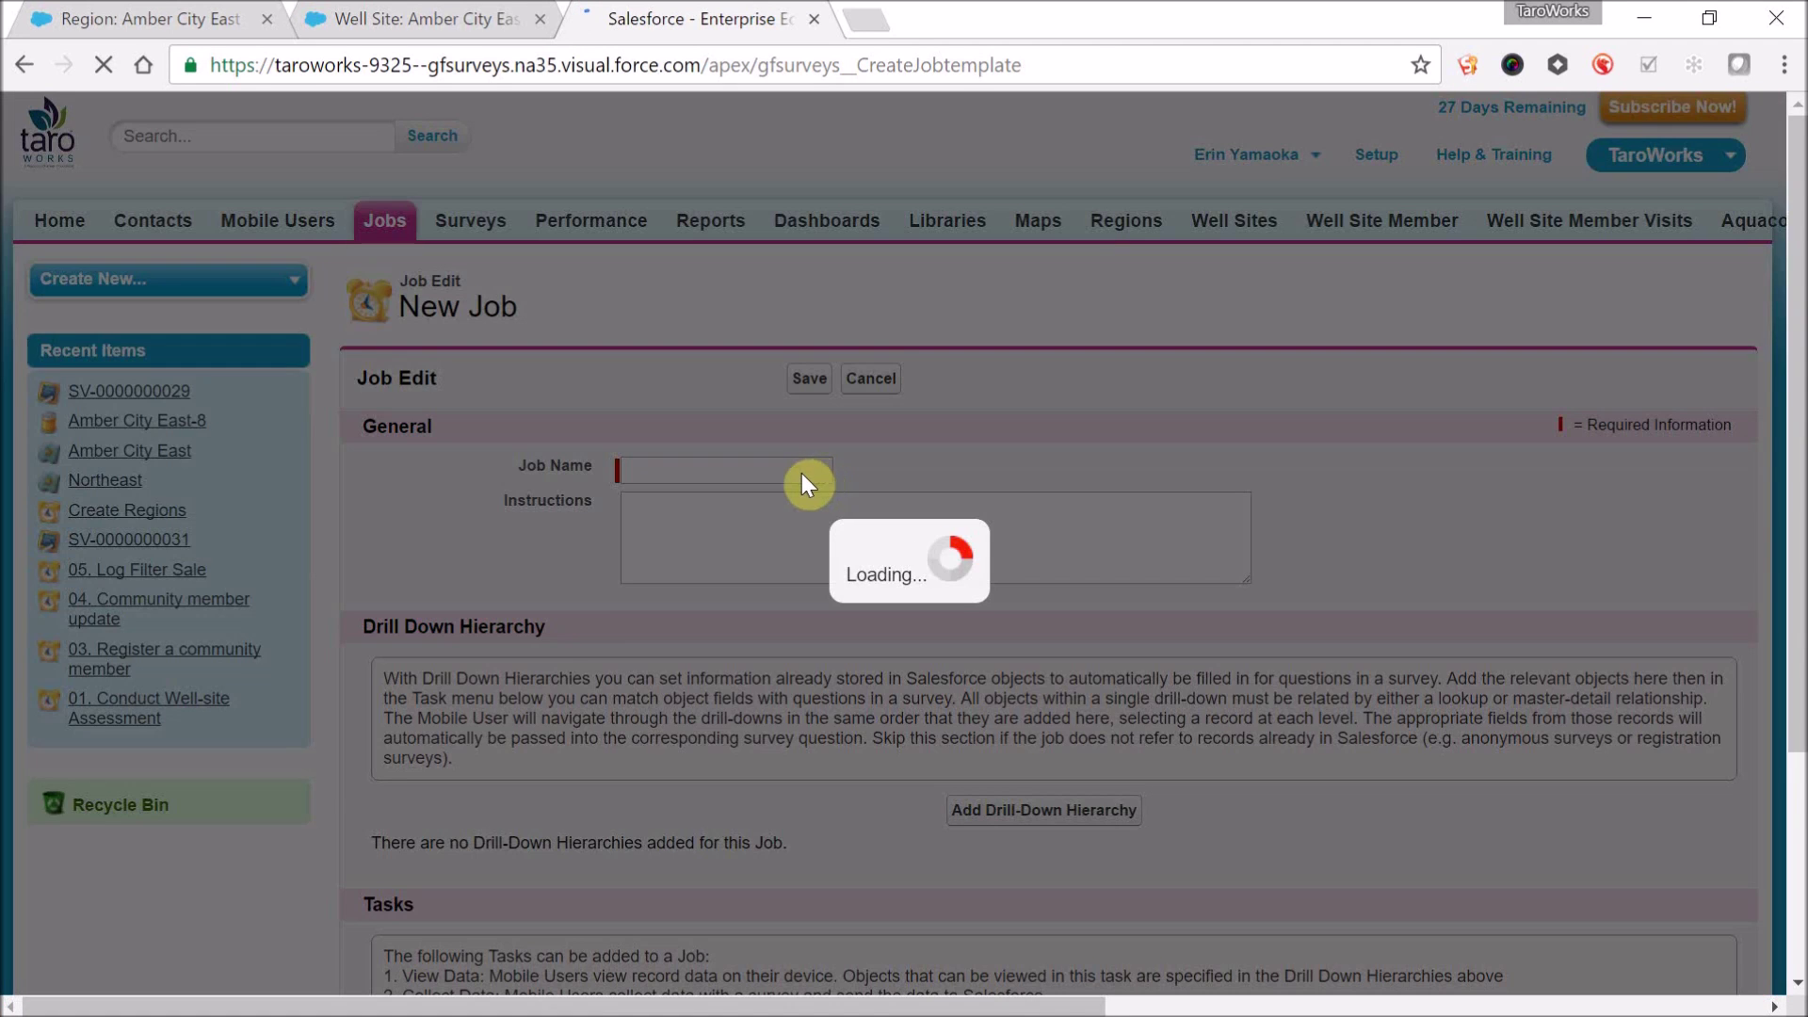
left_click(801, 473)
type("Create a Region and Well-site")
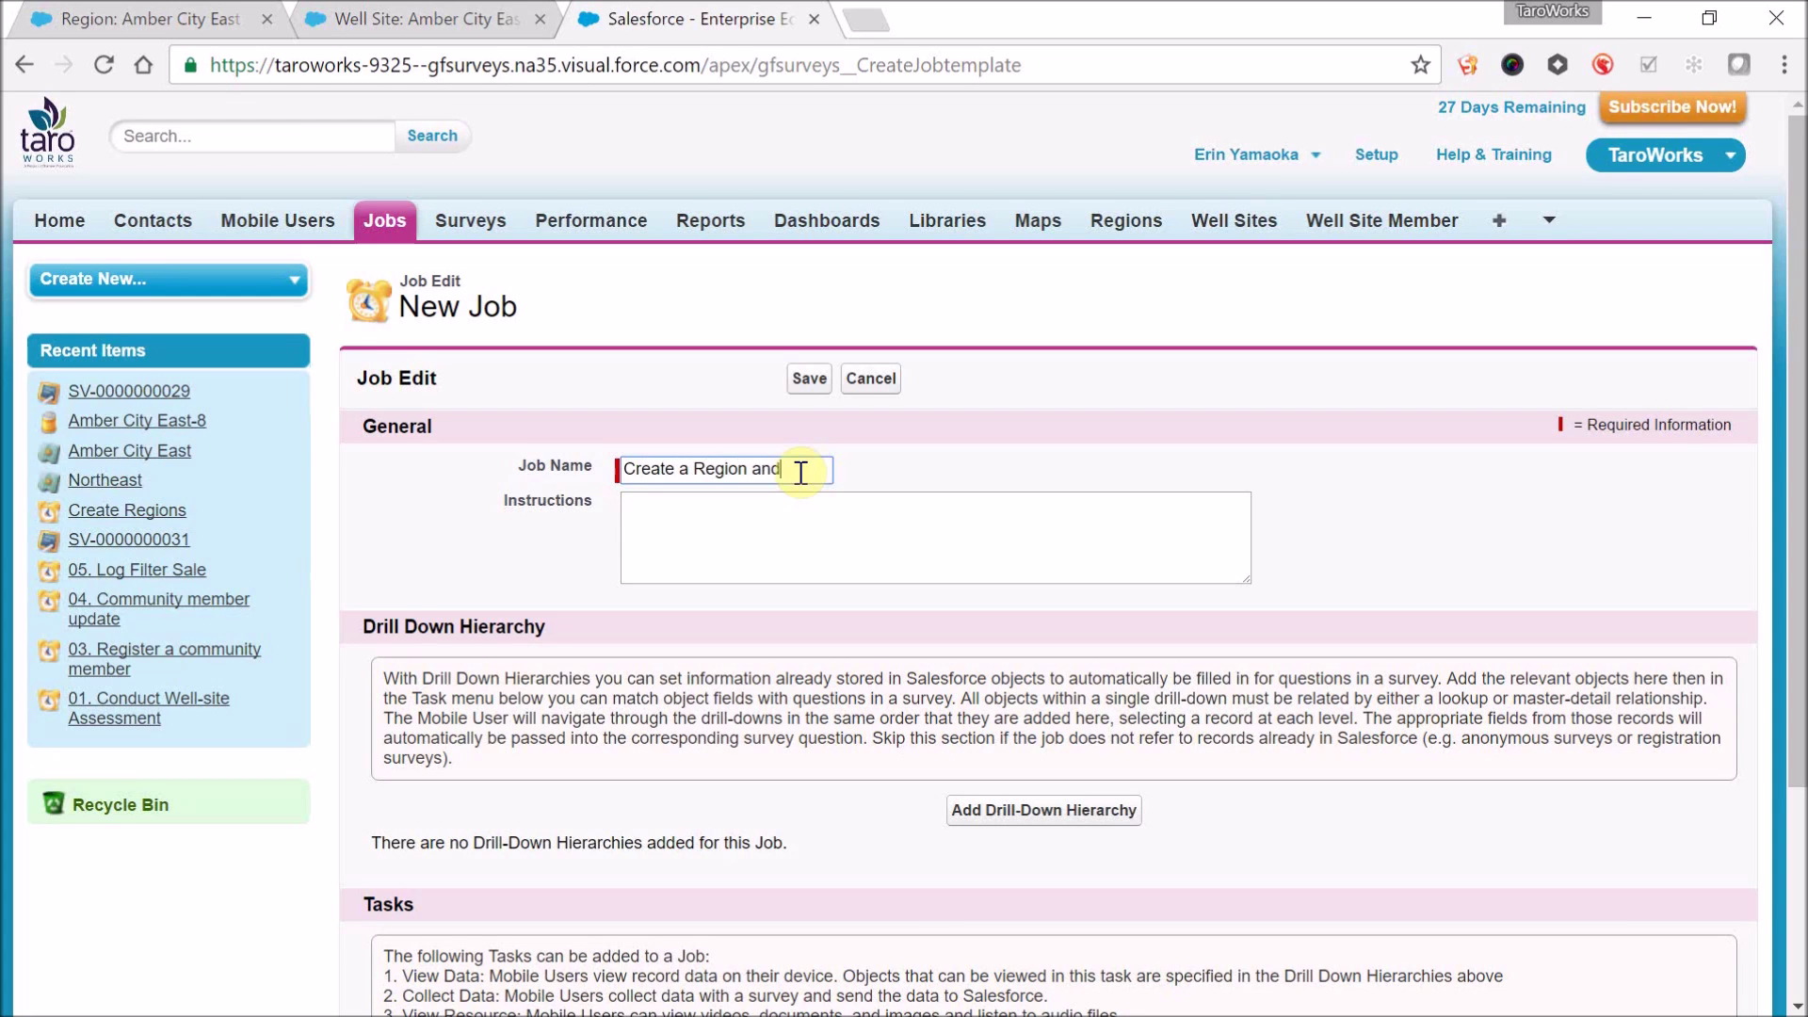
left_click(839, 508)
Step: Add a Collect Data task titled "Create region and well-site" that uses the survey Create New Well-Site and Region
scroll(1226, 578, "down", 3)
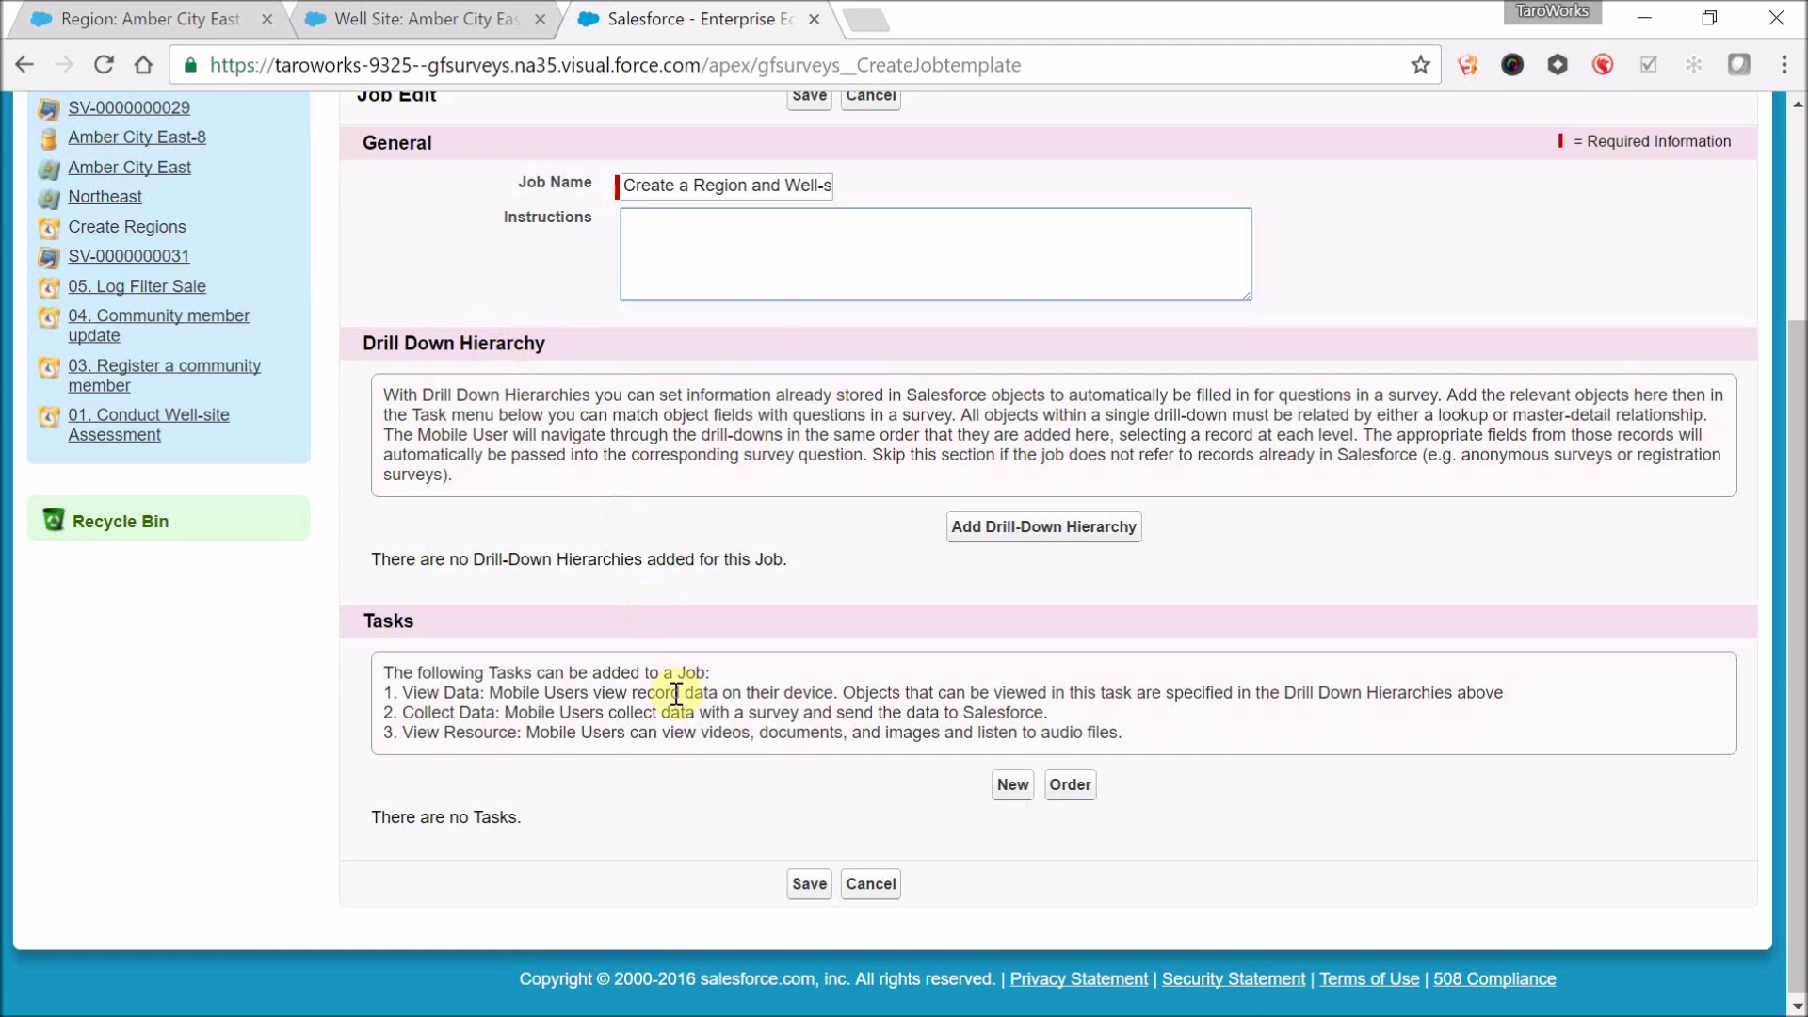
left_click(999, 786)
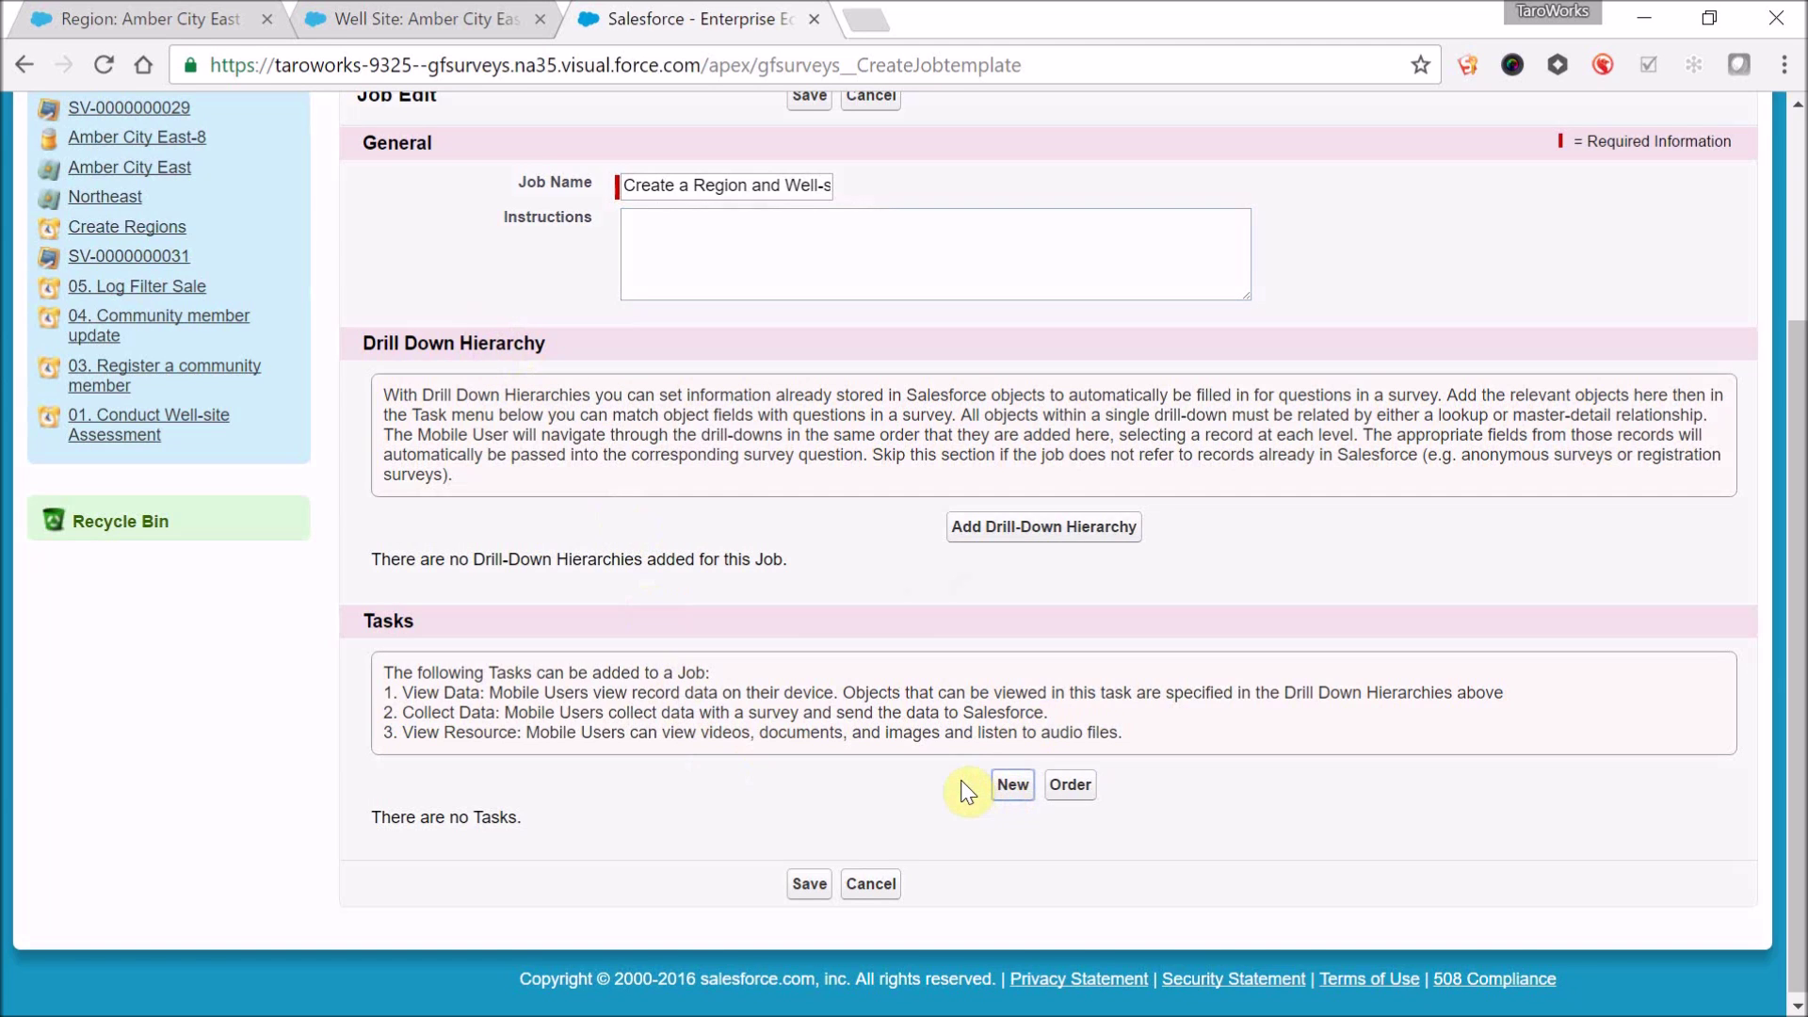
left_click(1013, 786)
type("Create wel")
key("BackSpace")
key("BackSpace")
key("BackSpace")
type("region and well-site")
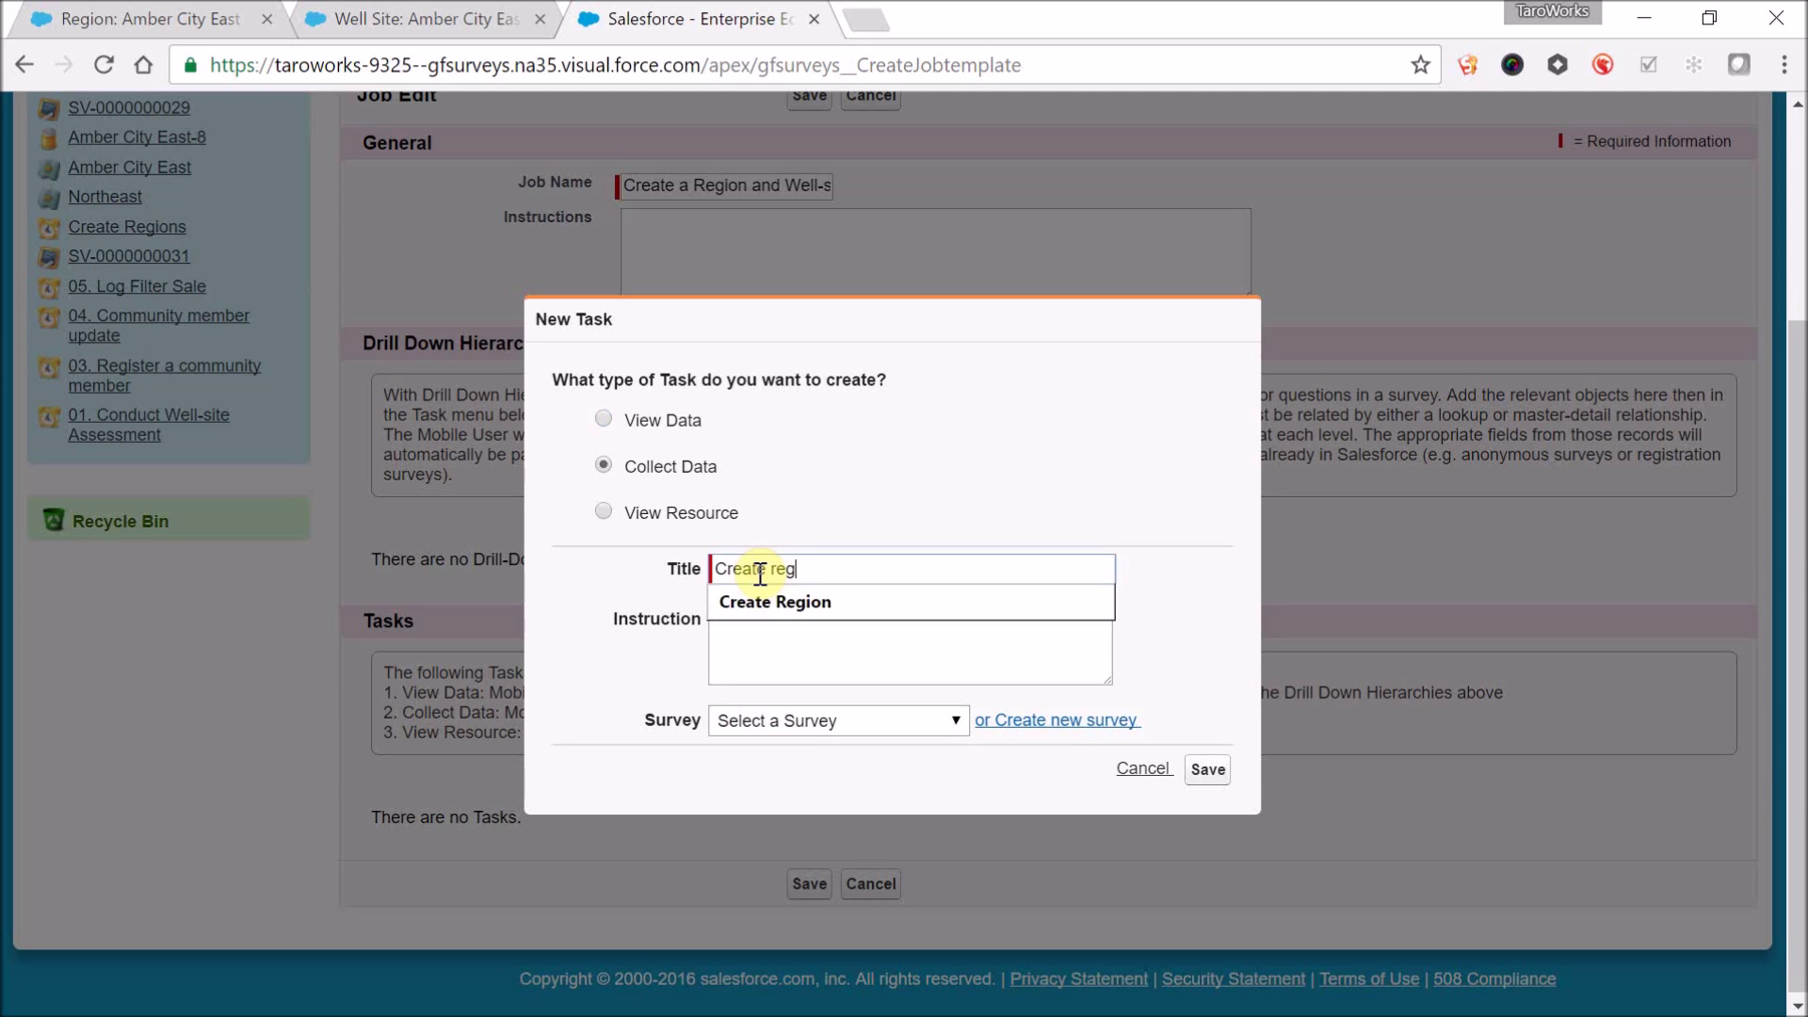
left_click(778, 725)
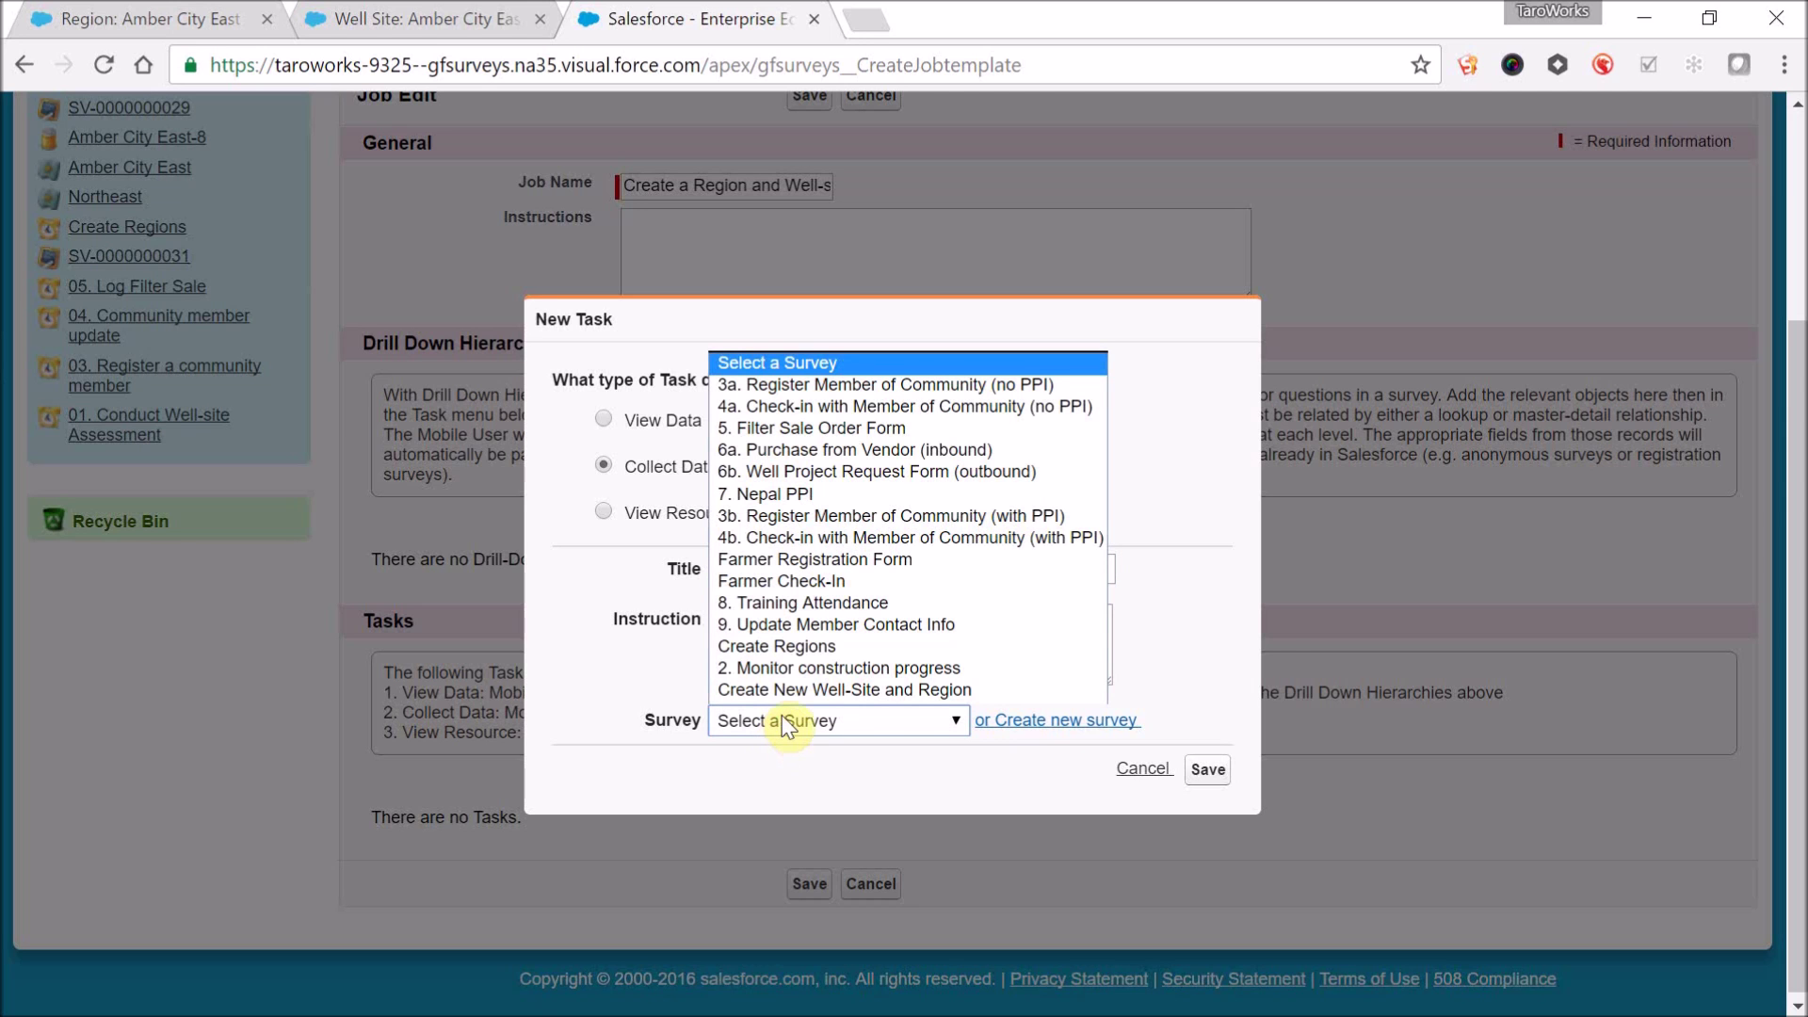
left_click(806, 690)
left_click(1212, 802)
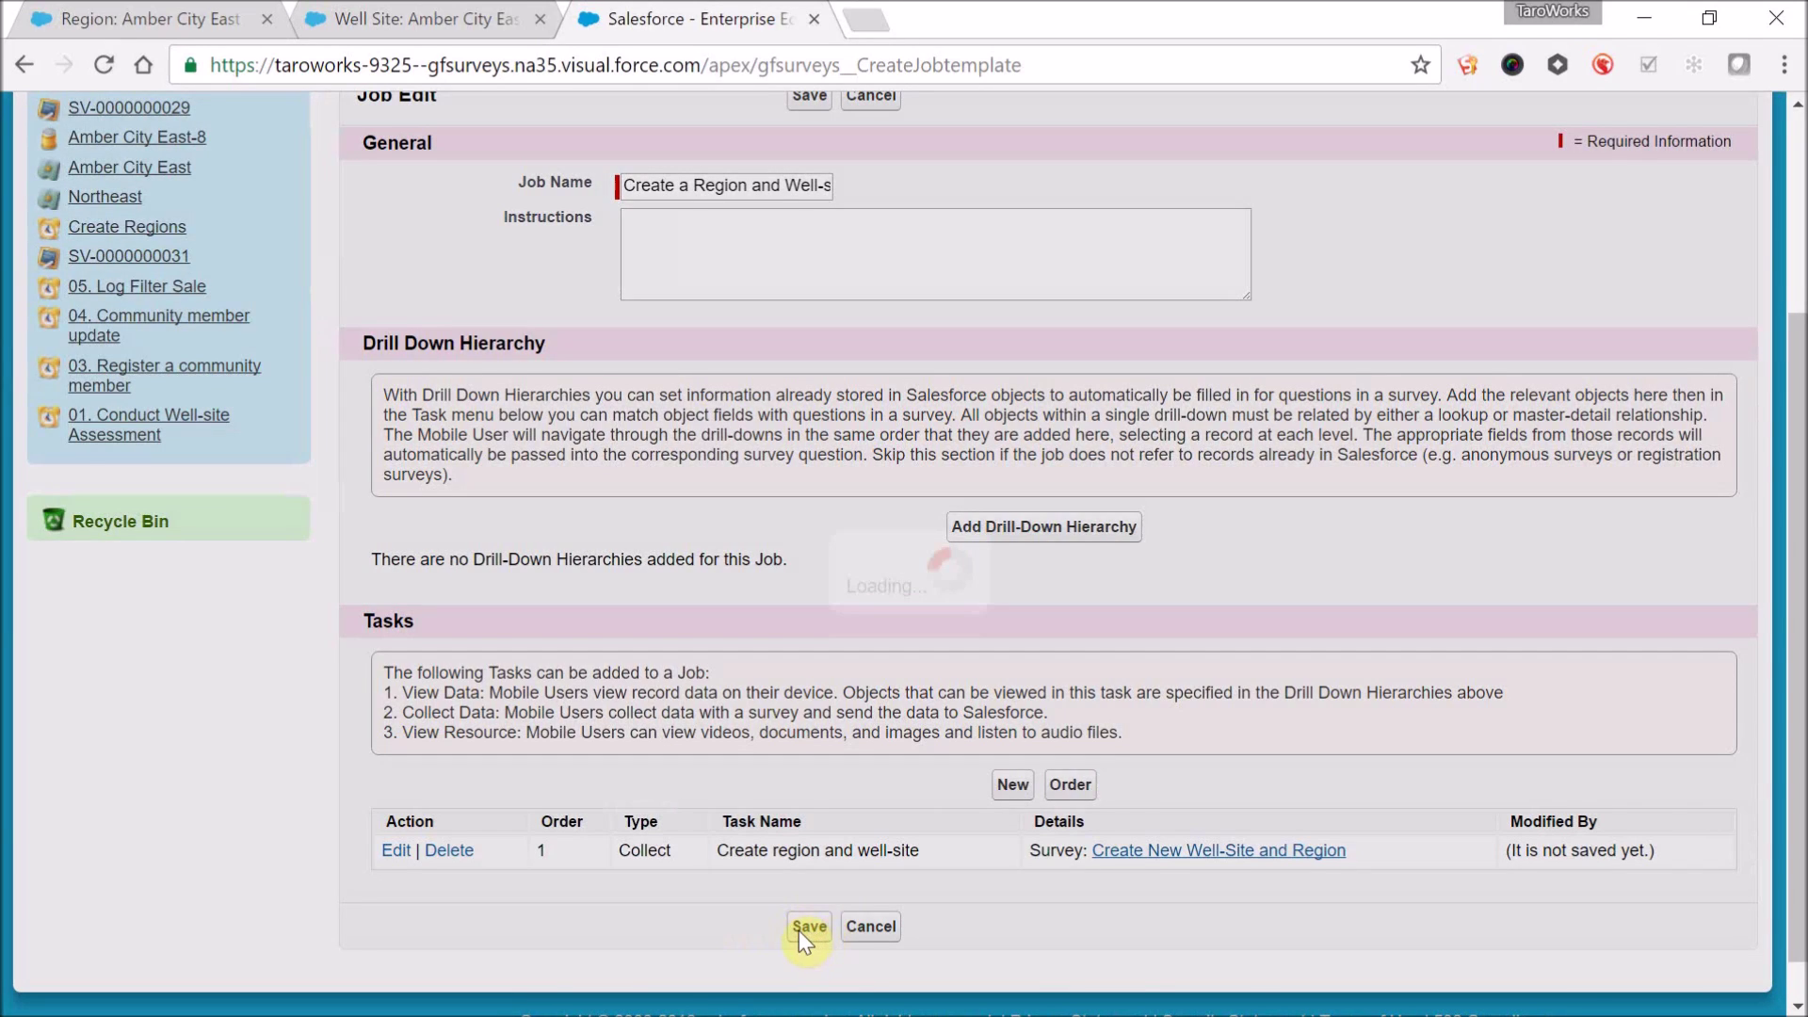
Step: Save the new job and publish it
left_click(806, 930)
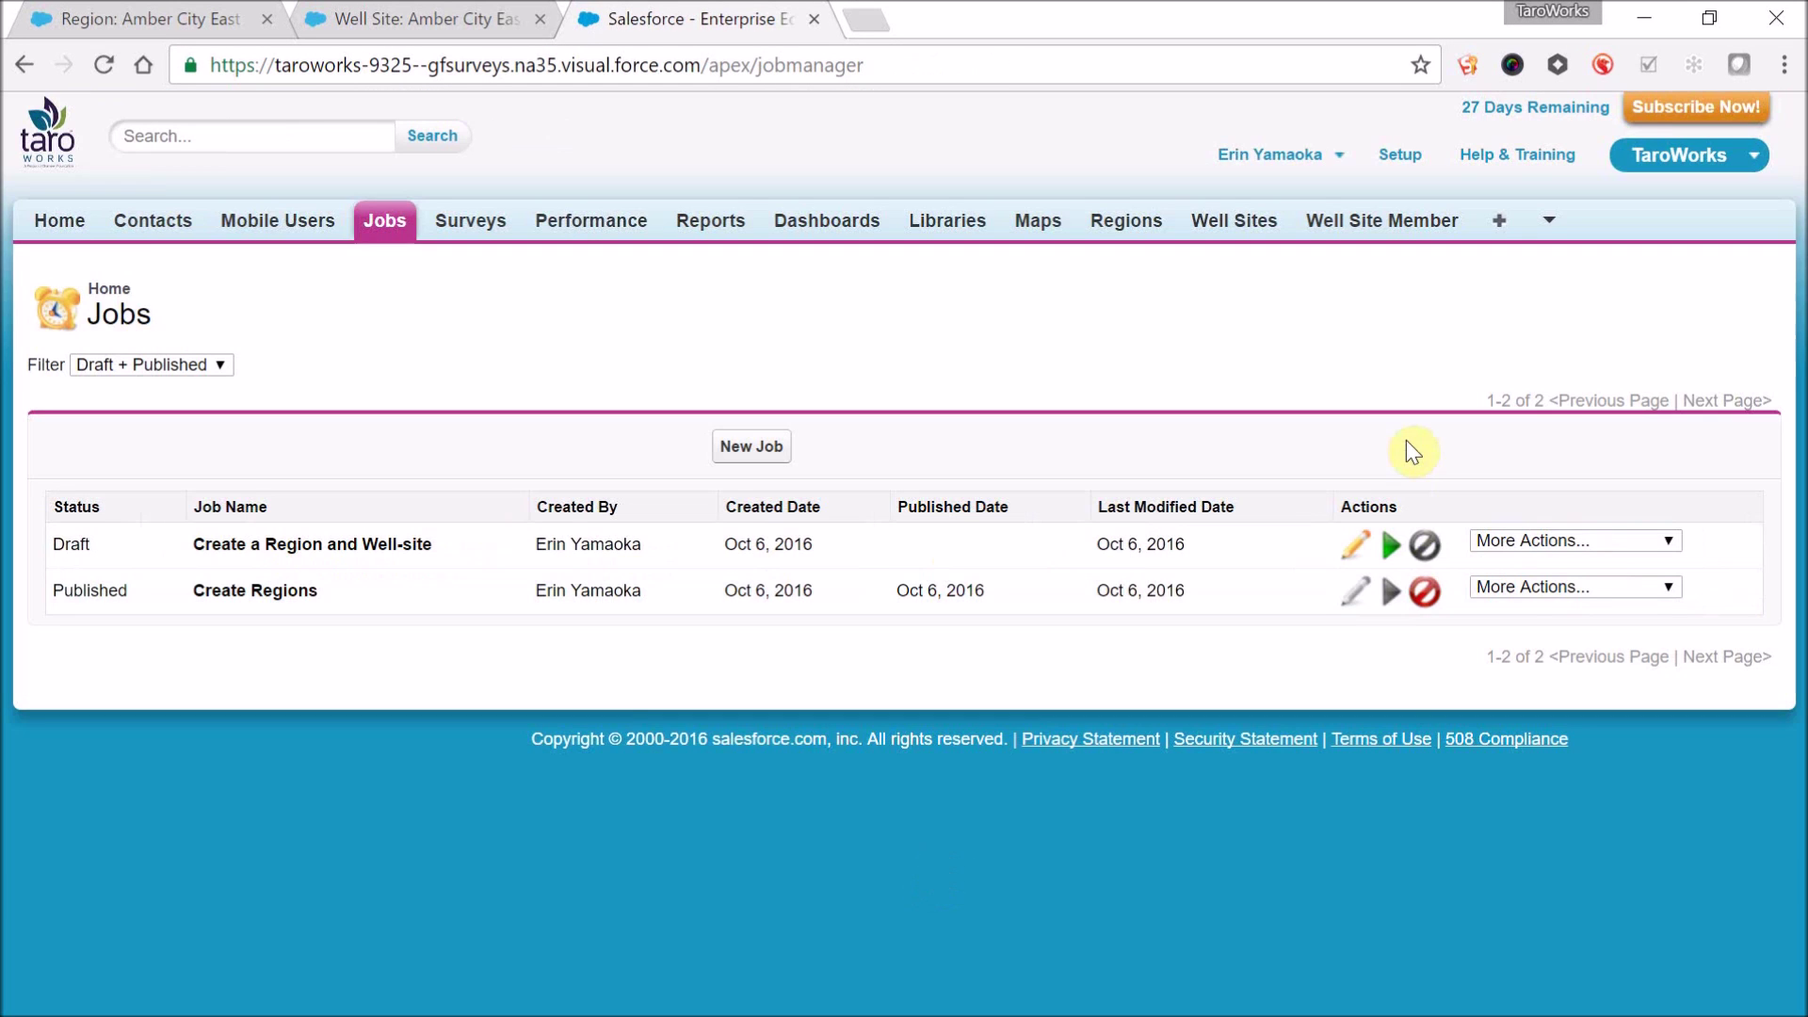
left_click(1391, 546)
left_click(1166, 591)
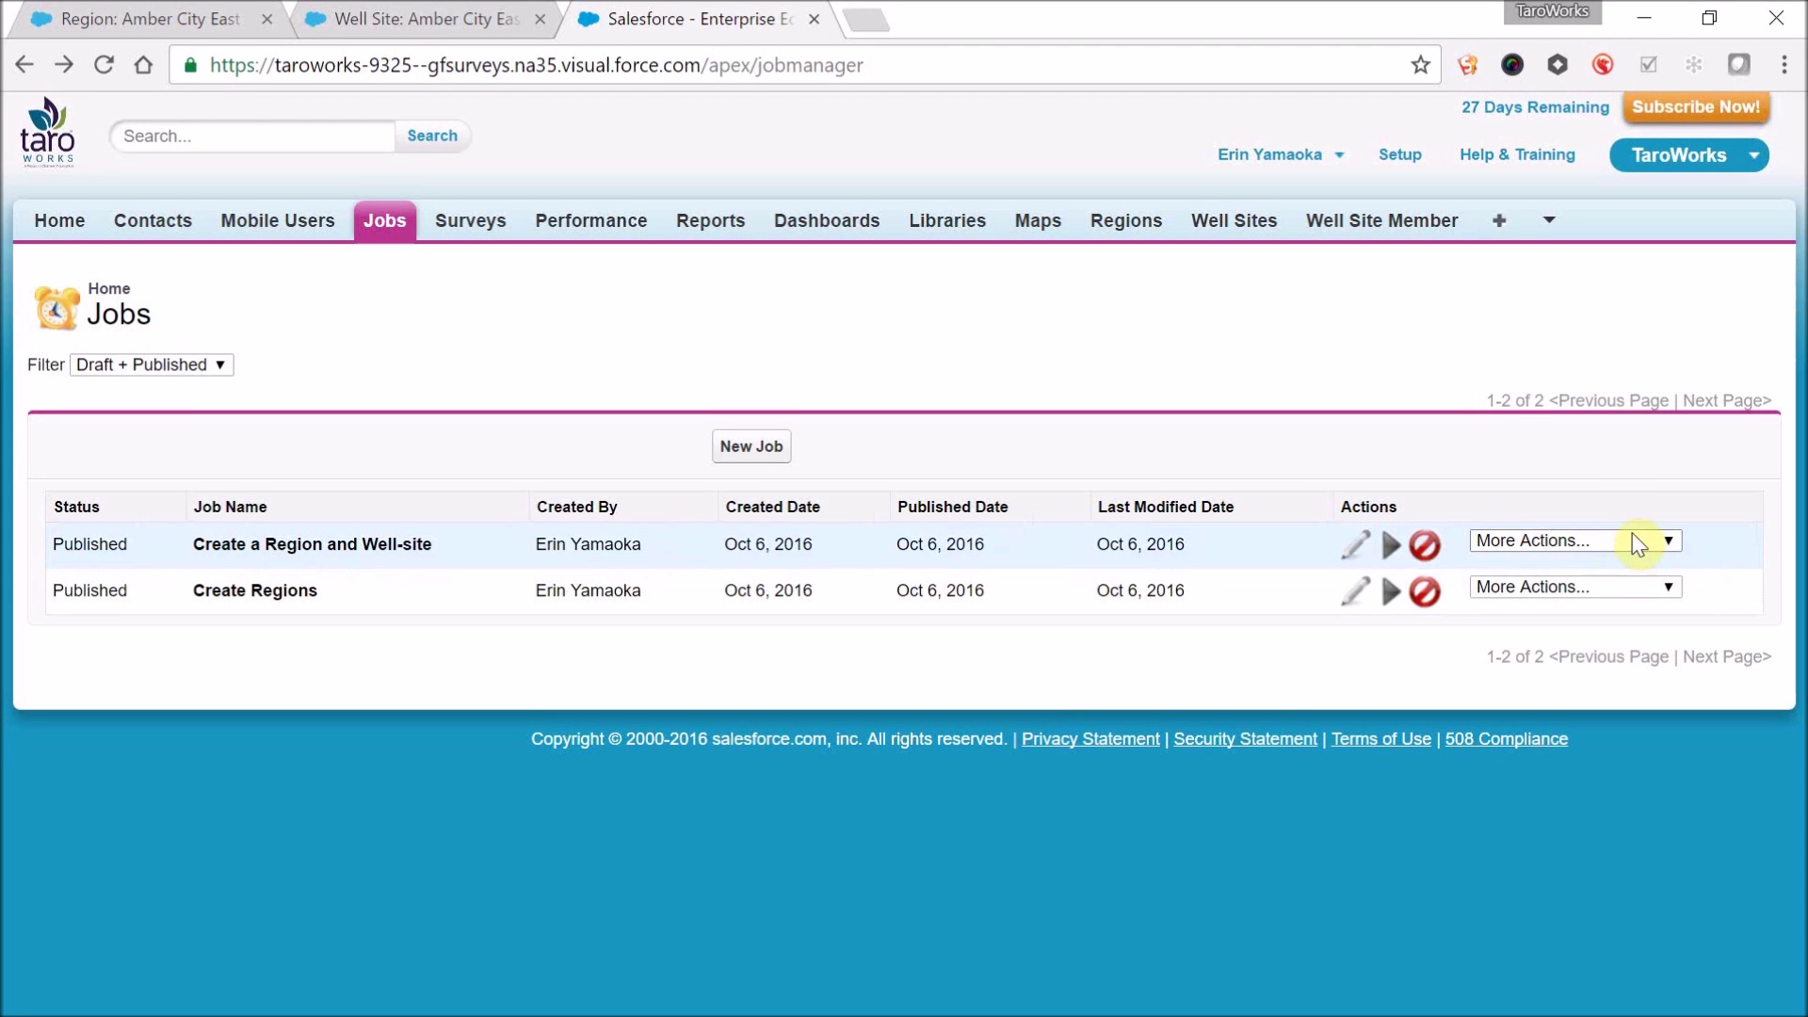
Step: Assign the Create a Region and Well-site job to the personal, non-guest user as a queue member and save
left_click(1634, 536)
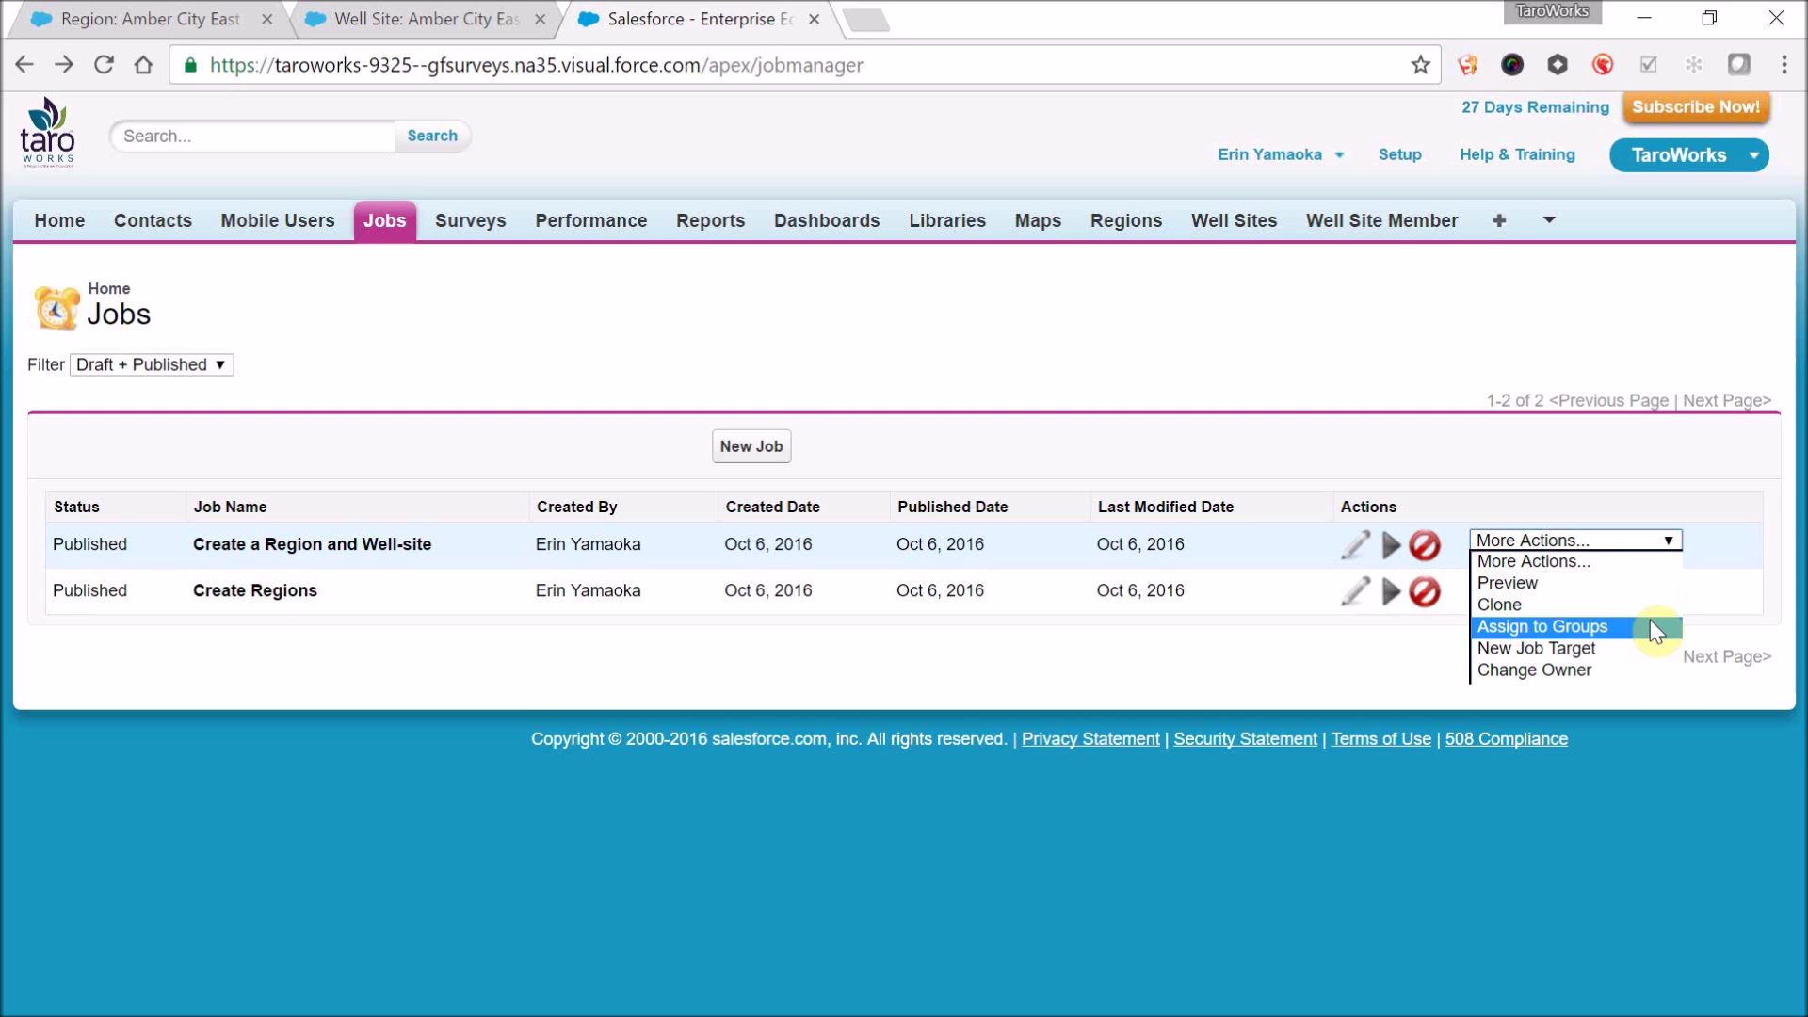
left_click(1650, 626)
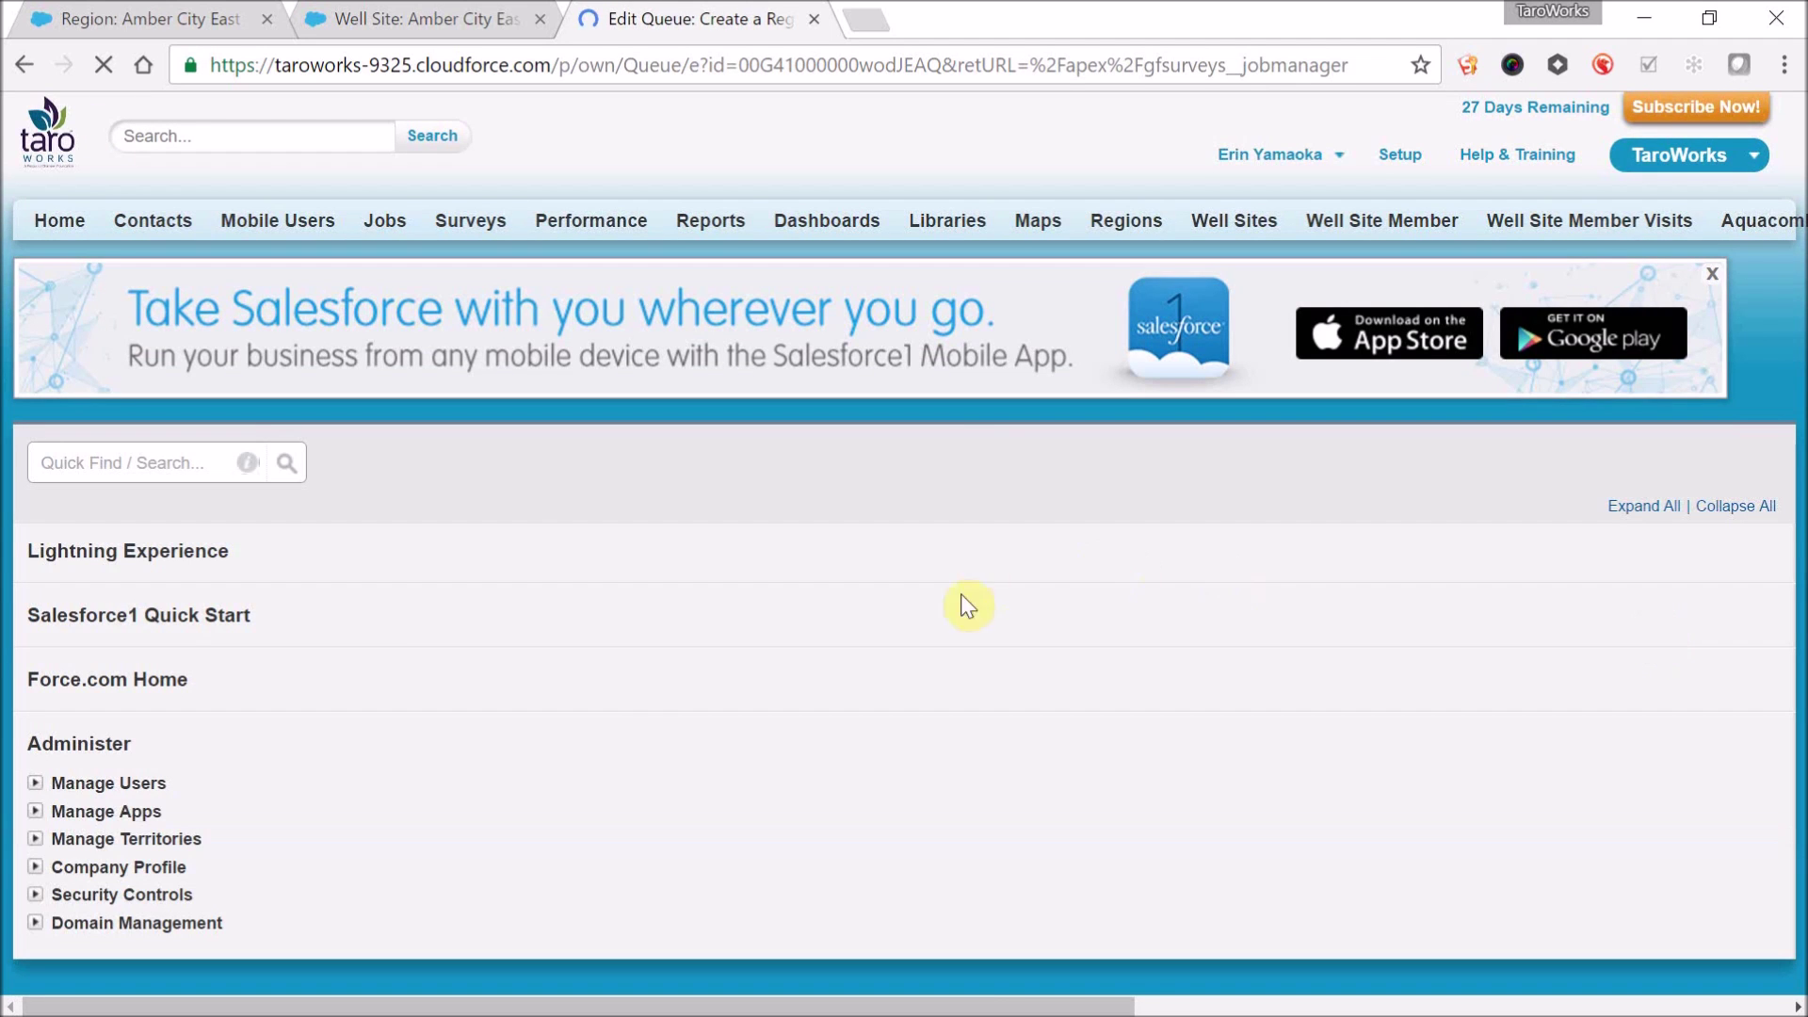
scroll(924, 731, "down", 9)
left_click(737, 610)
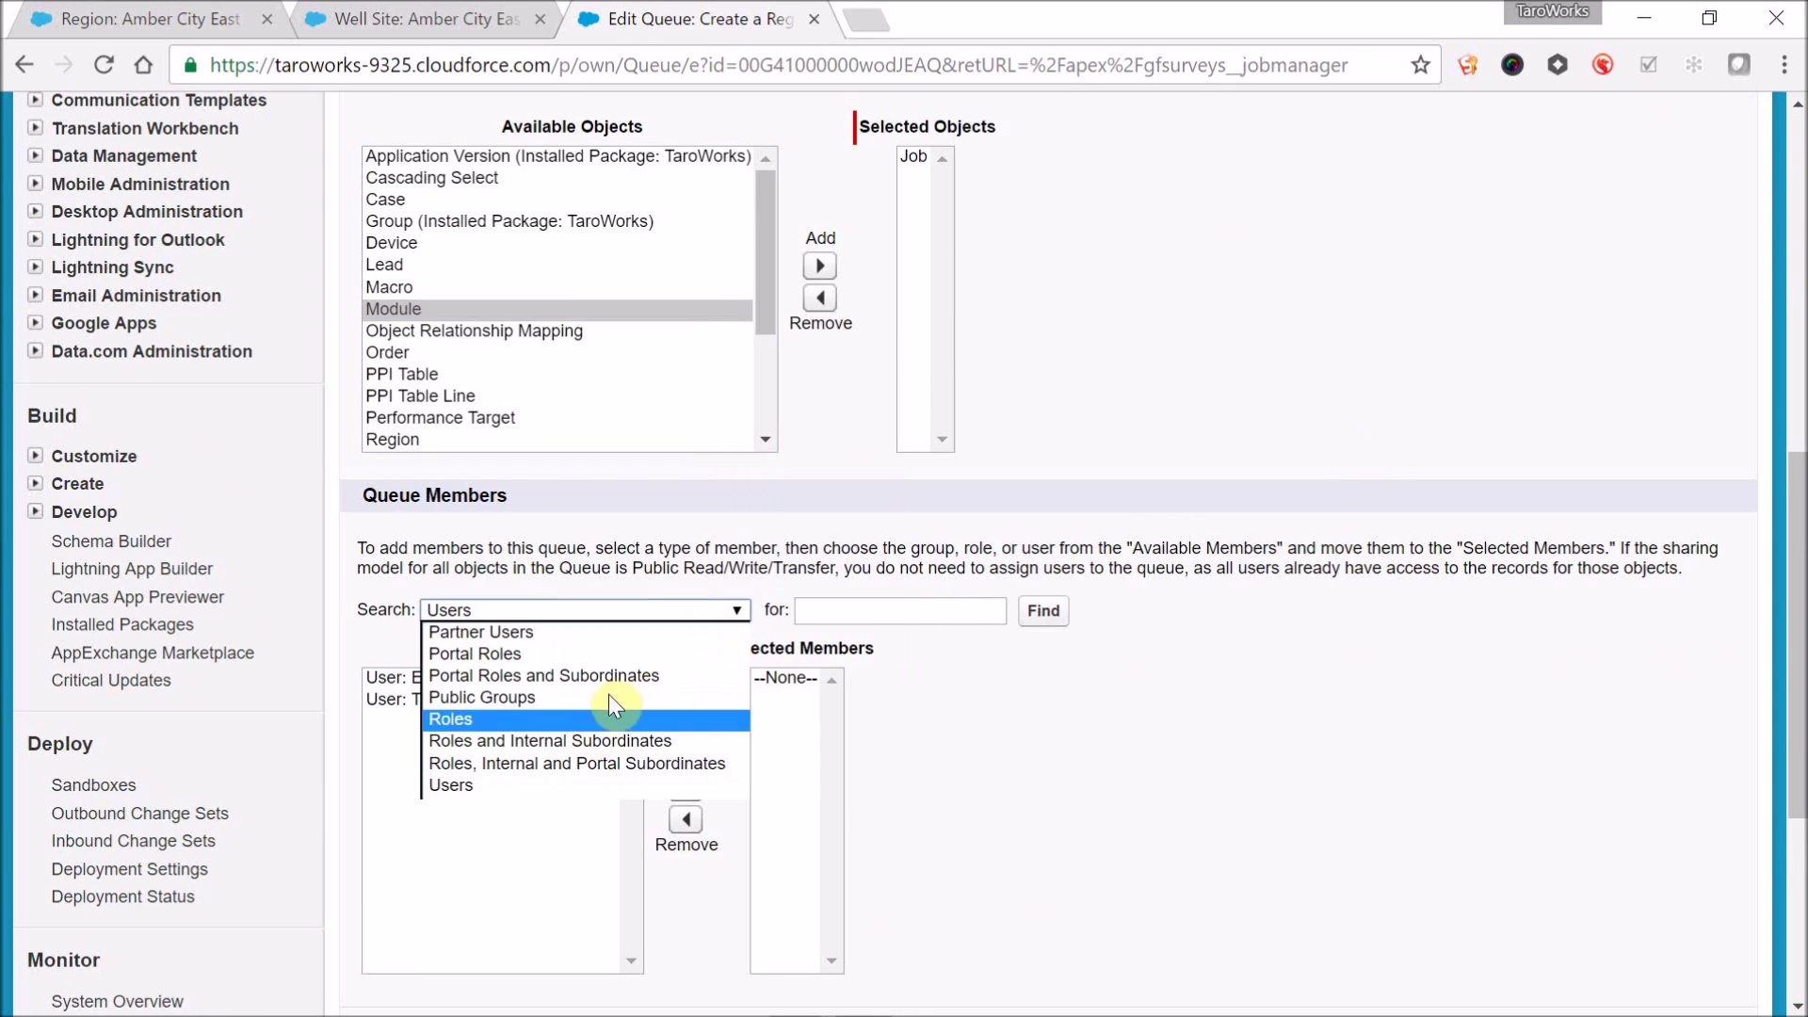
left_click(1307, 778)
left_click(713, 613)
left_click(693, 622)
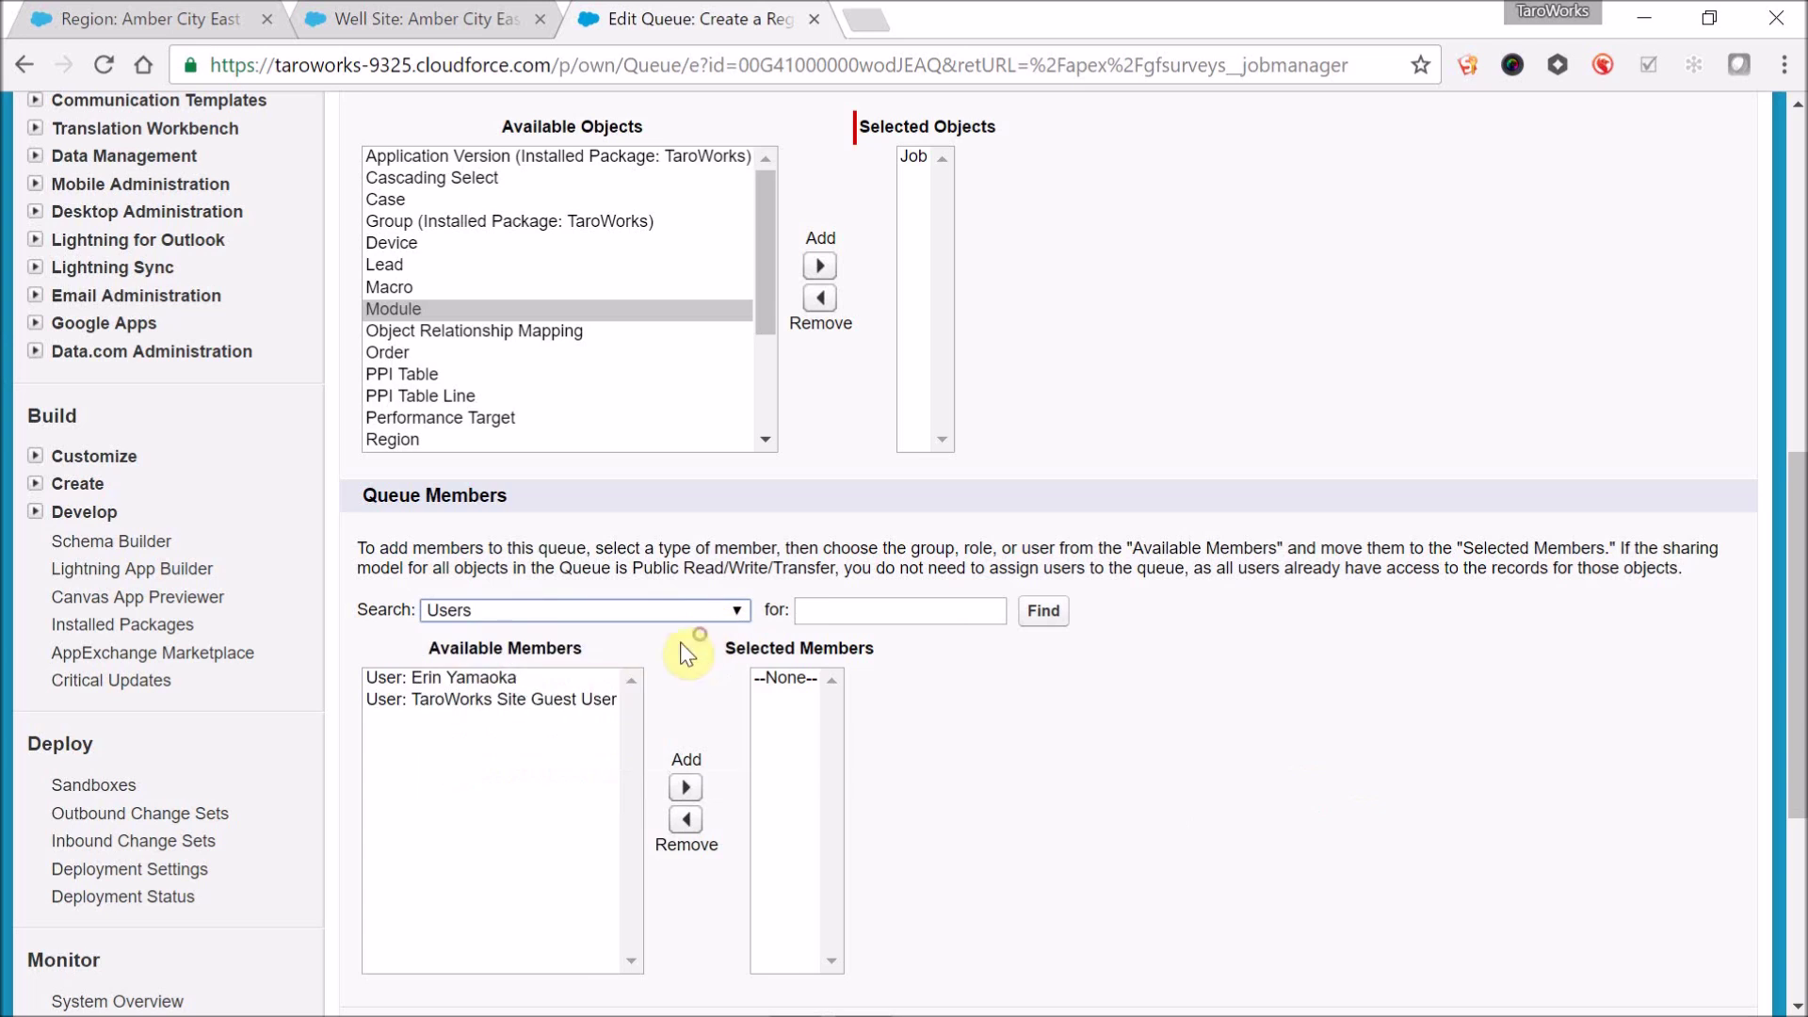
left_click(565, 678)
left_click(686, 787)
scroll(829, 735, "down", 5)
left_click(799, 587)
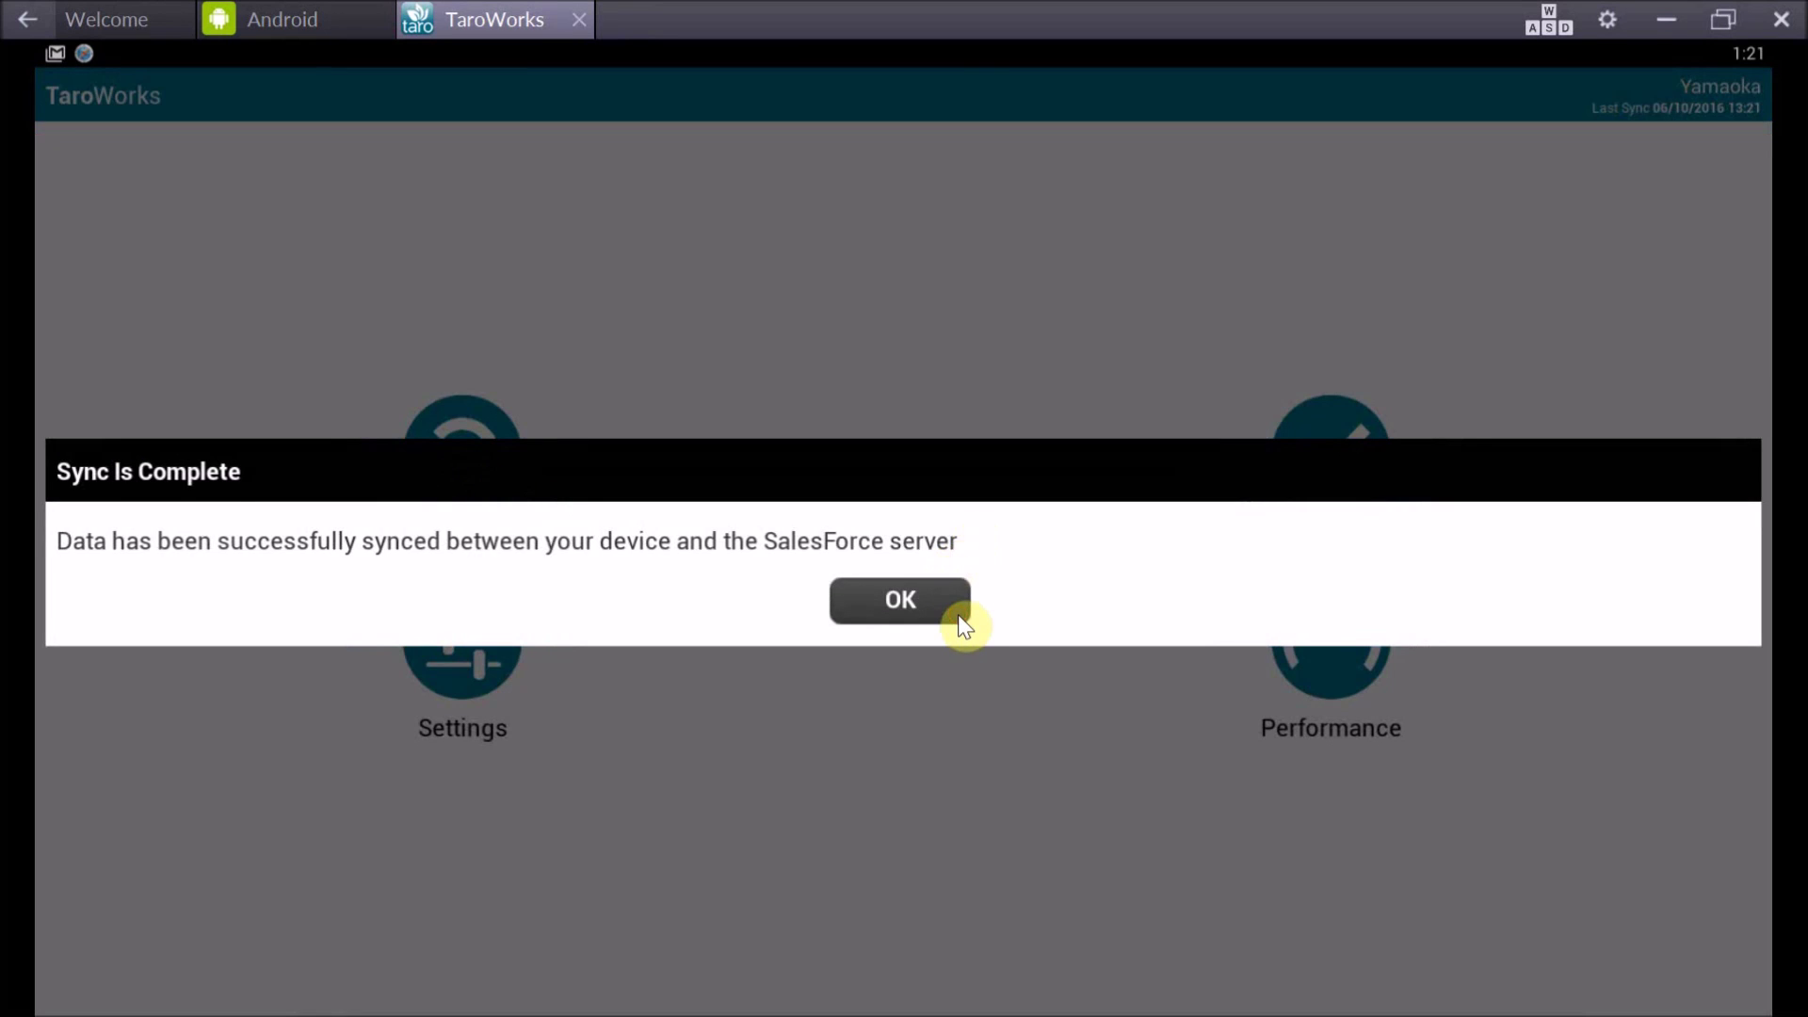
Step: In the TaroWorks mobile app, close the sync message and open a new Create a Region and Well-site job
left_click(956, 612)
left_click(1342, 483)
left_click(1329, 445)
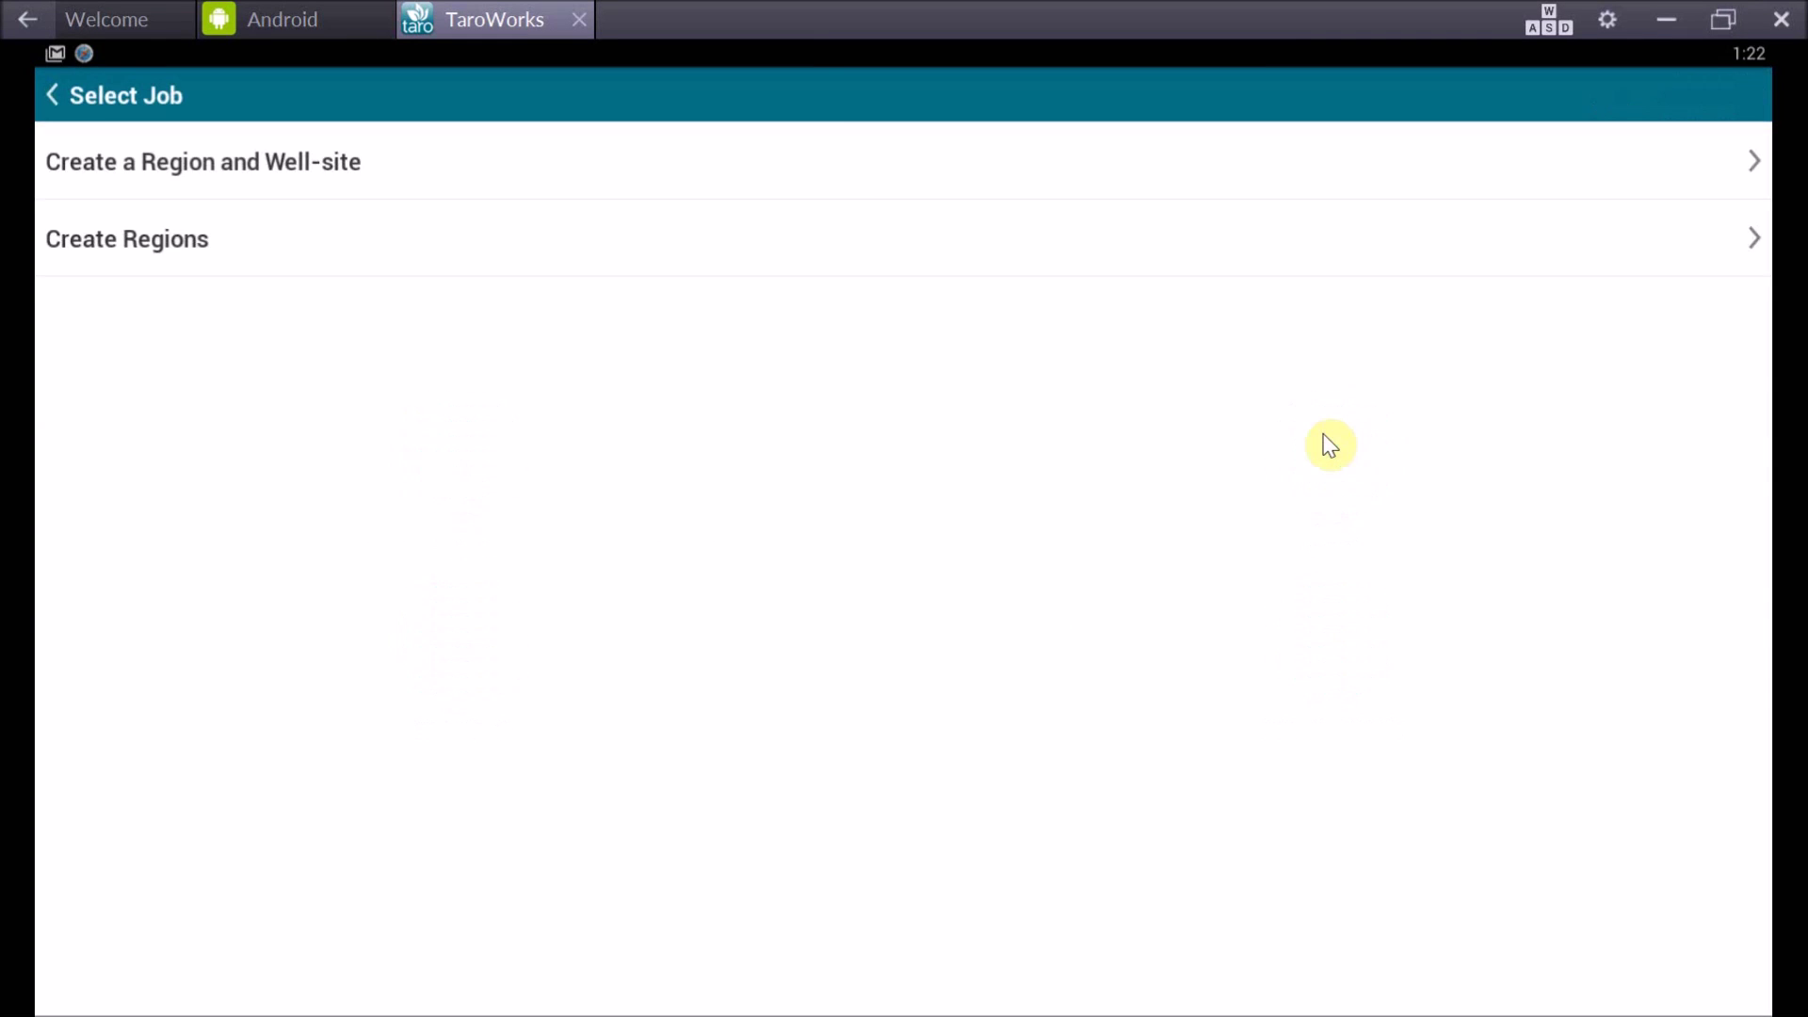
left_click(751, 183)
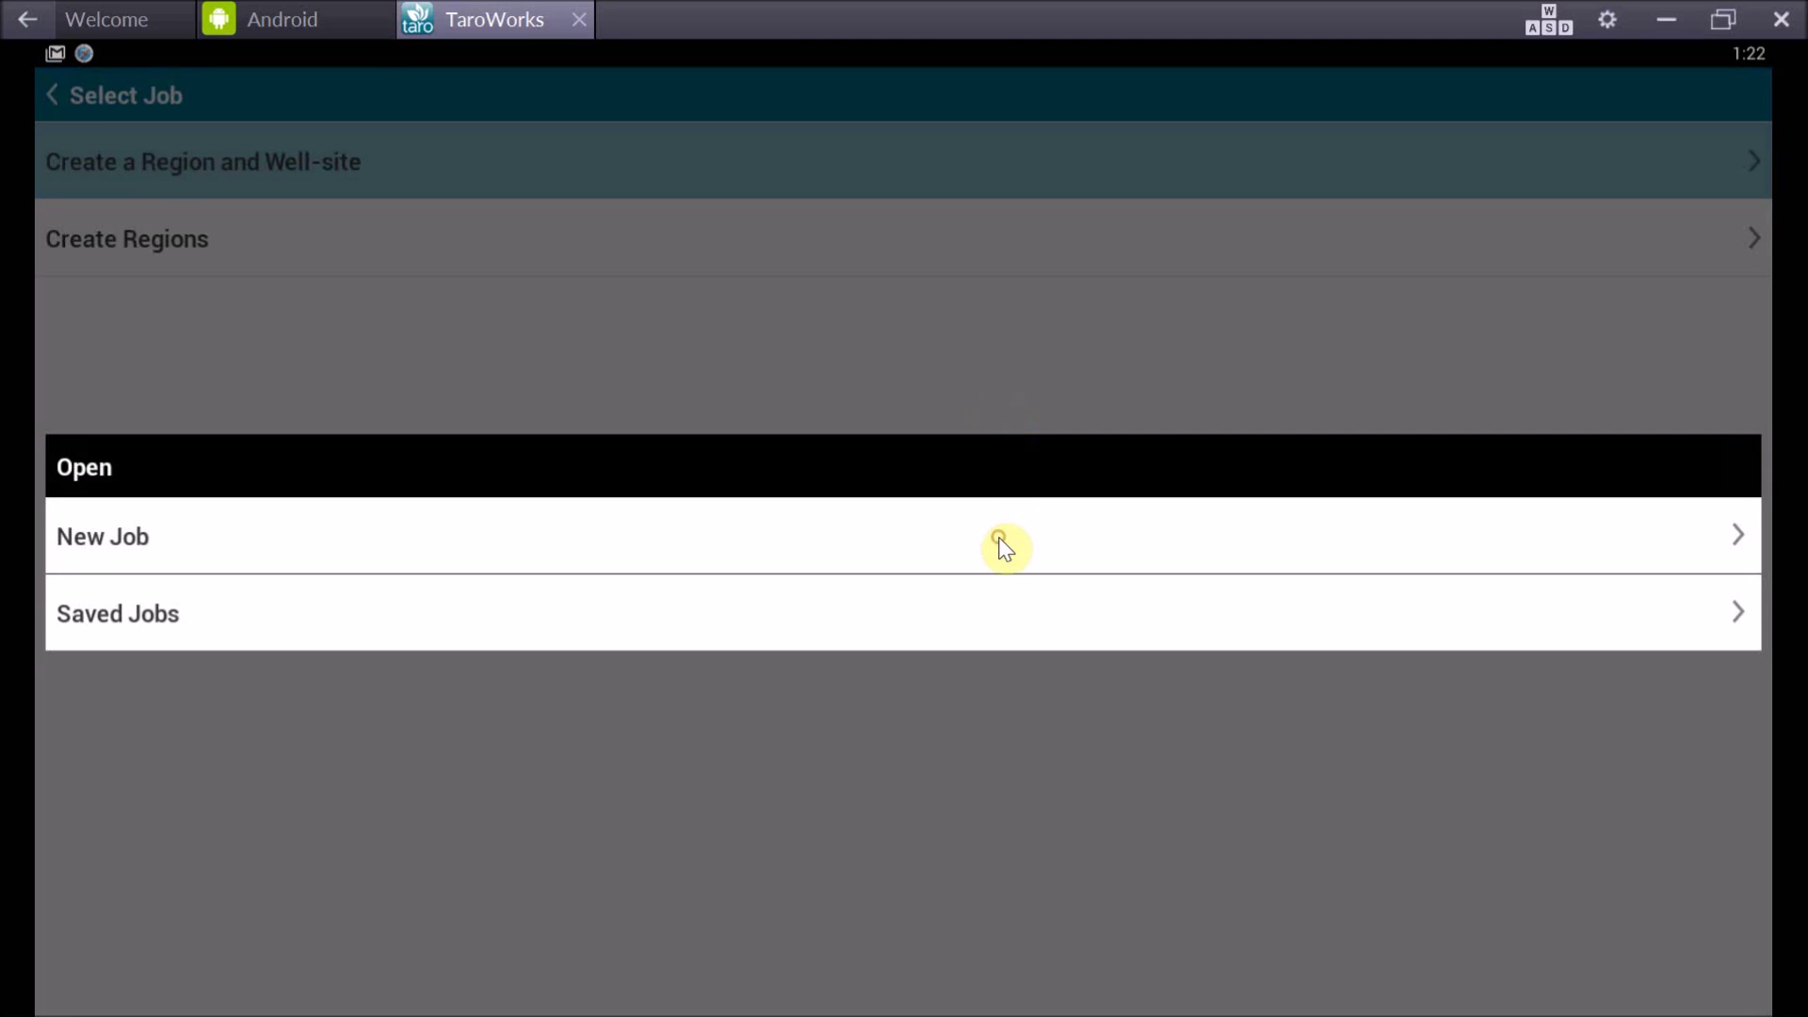
left_click(1003, 543)
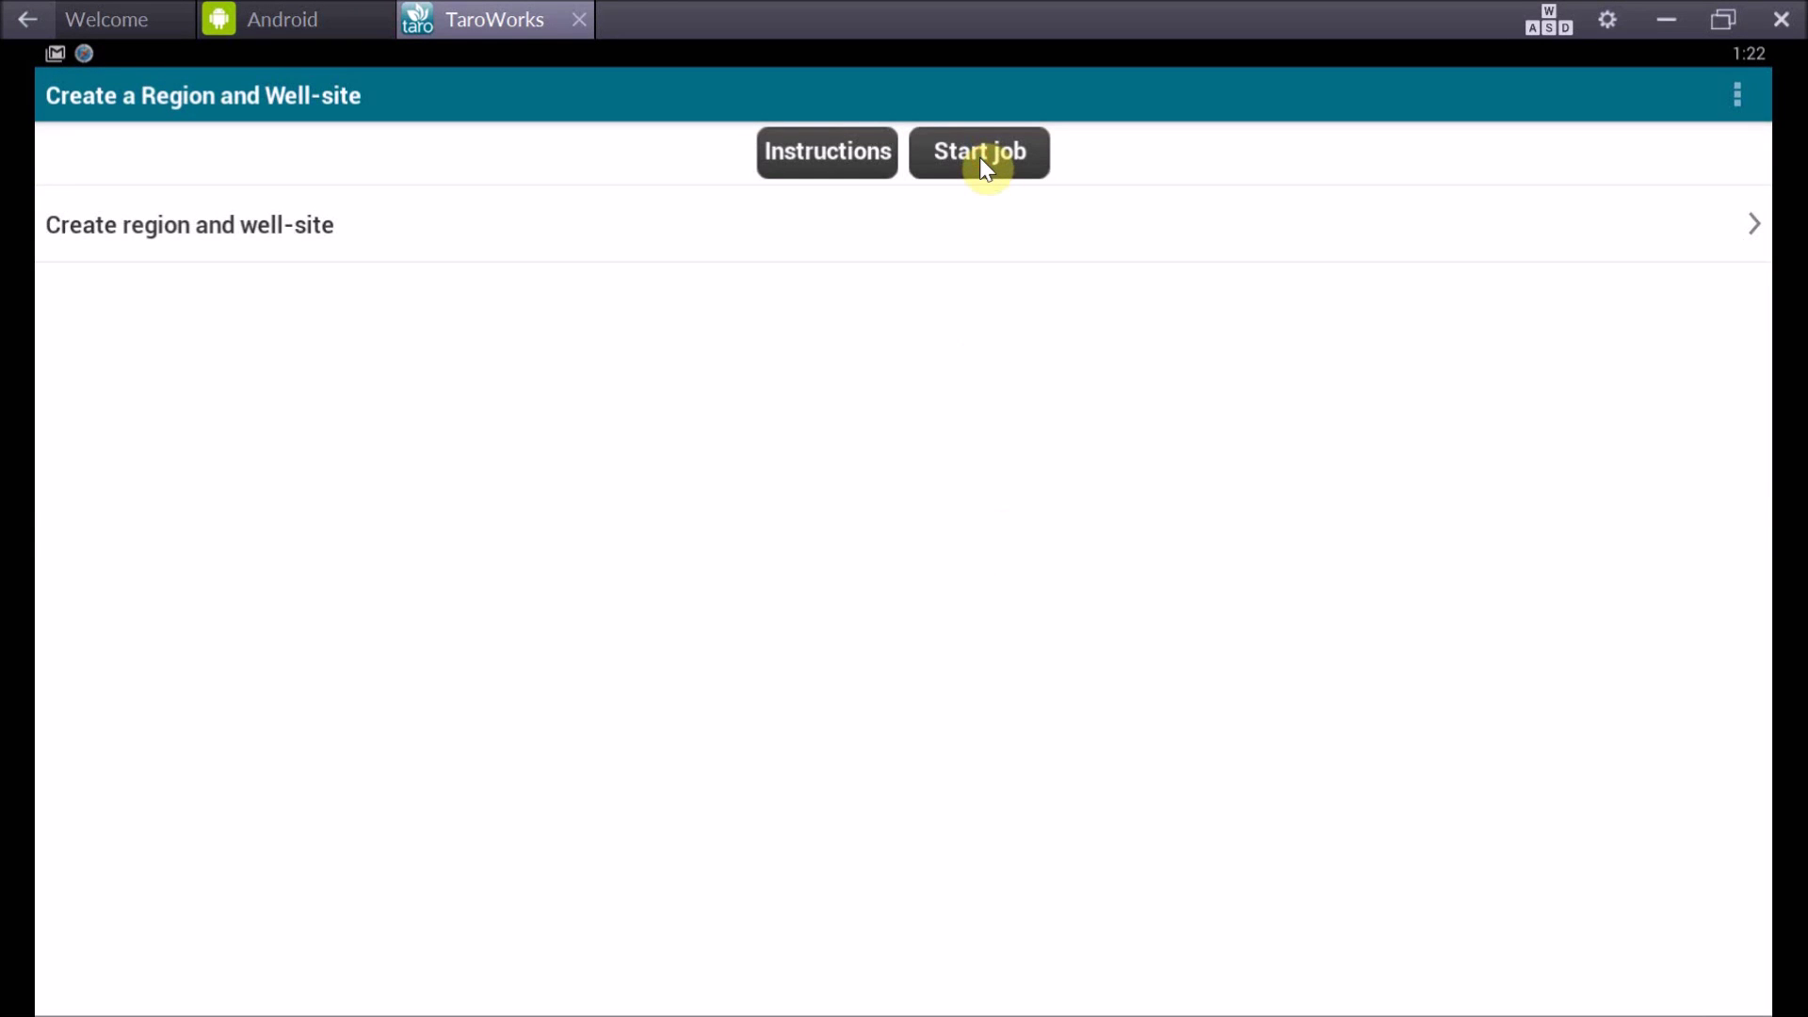
Step: Start the job and enter region Northwest, septic tanks Yes, Between 7.5 to 15 meters, soil type Gravel, and 20 households within 500 meters
left_click(984, 165)
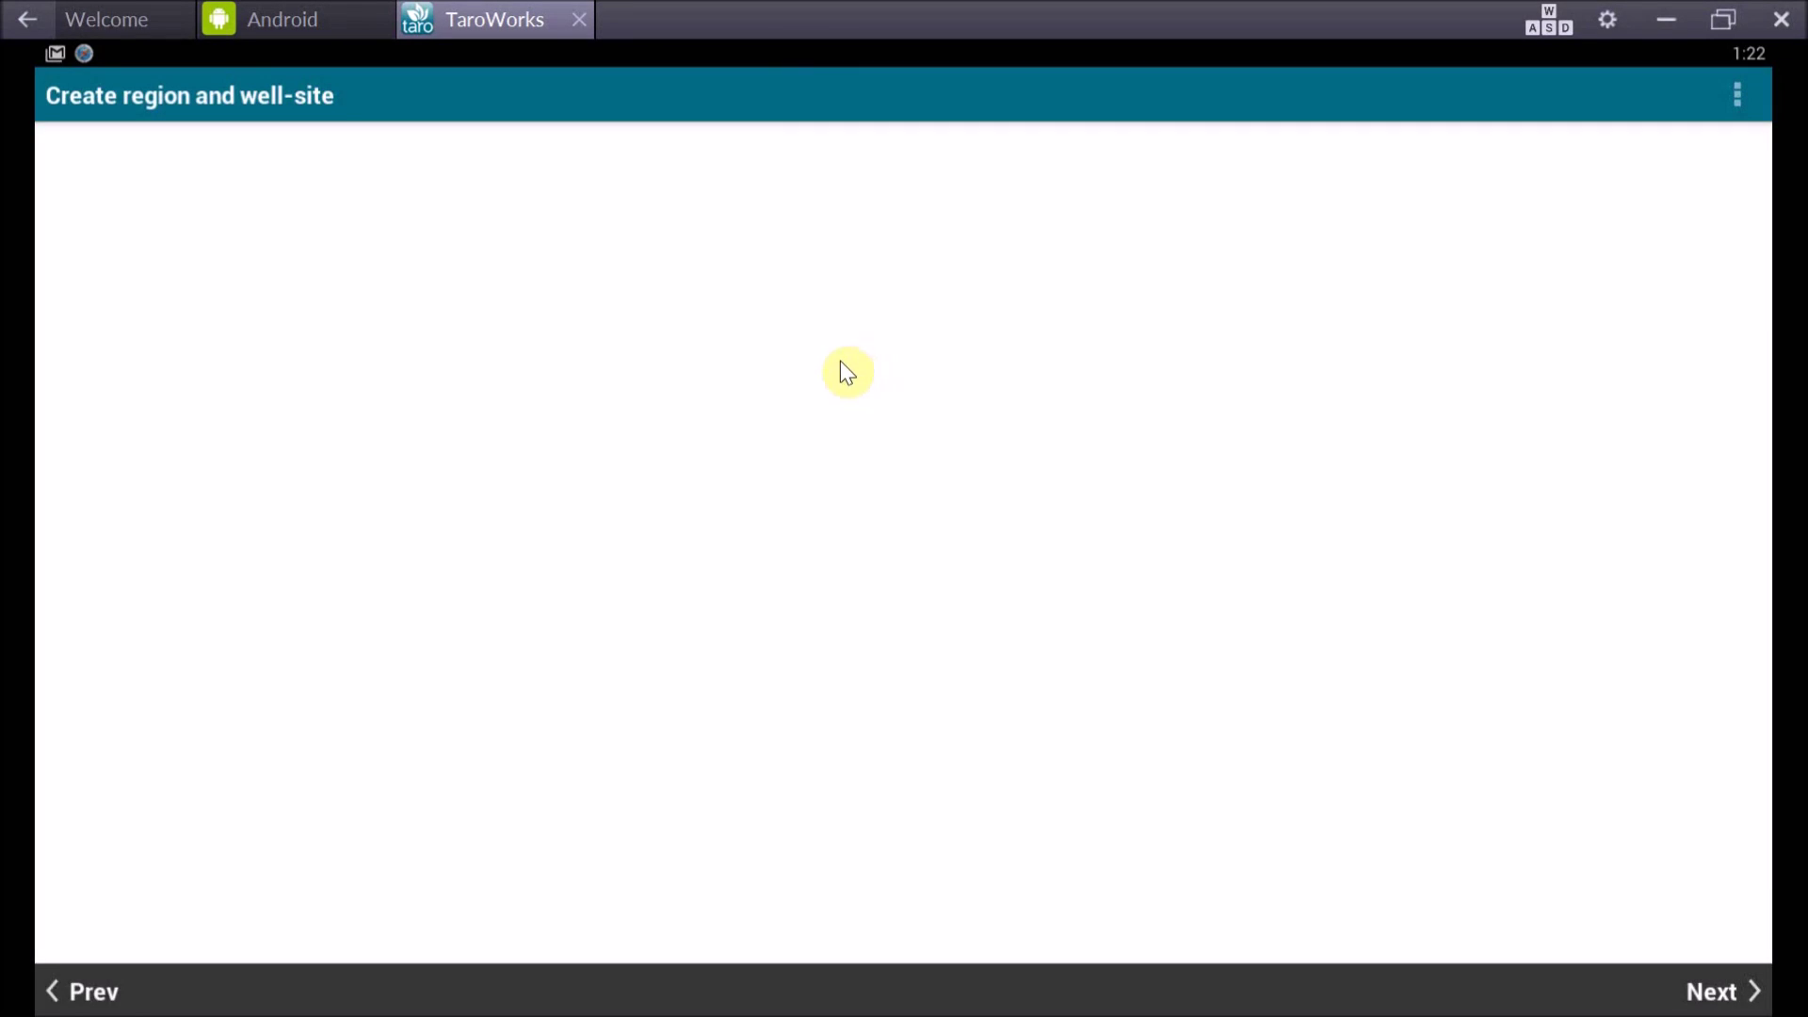
left_click(667, 279)
type("Nort")
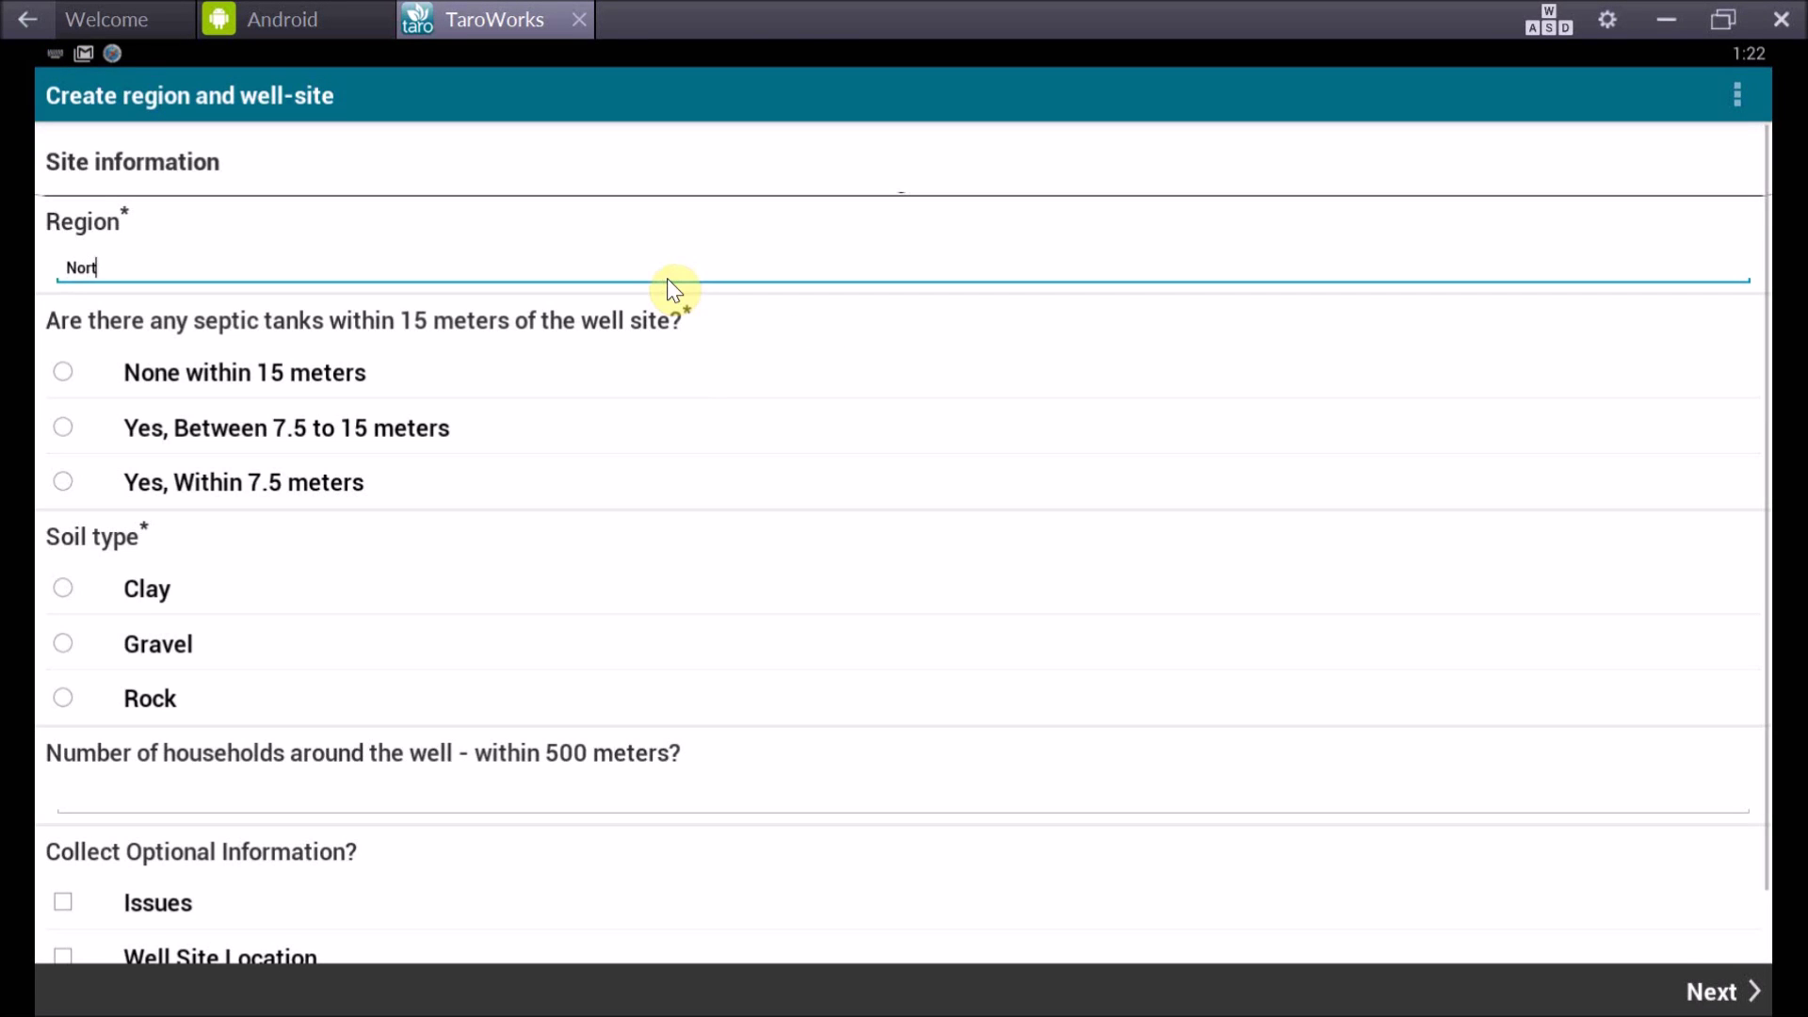
type("hwest")
left_click(533, 426)
left_click(555, 658)
left_click(780, 802)
type("20")
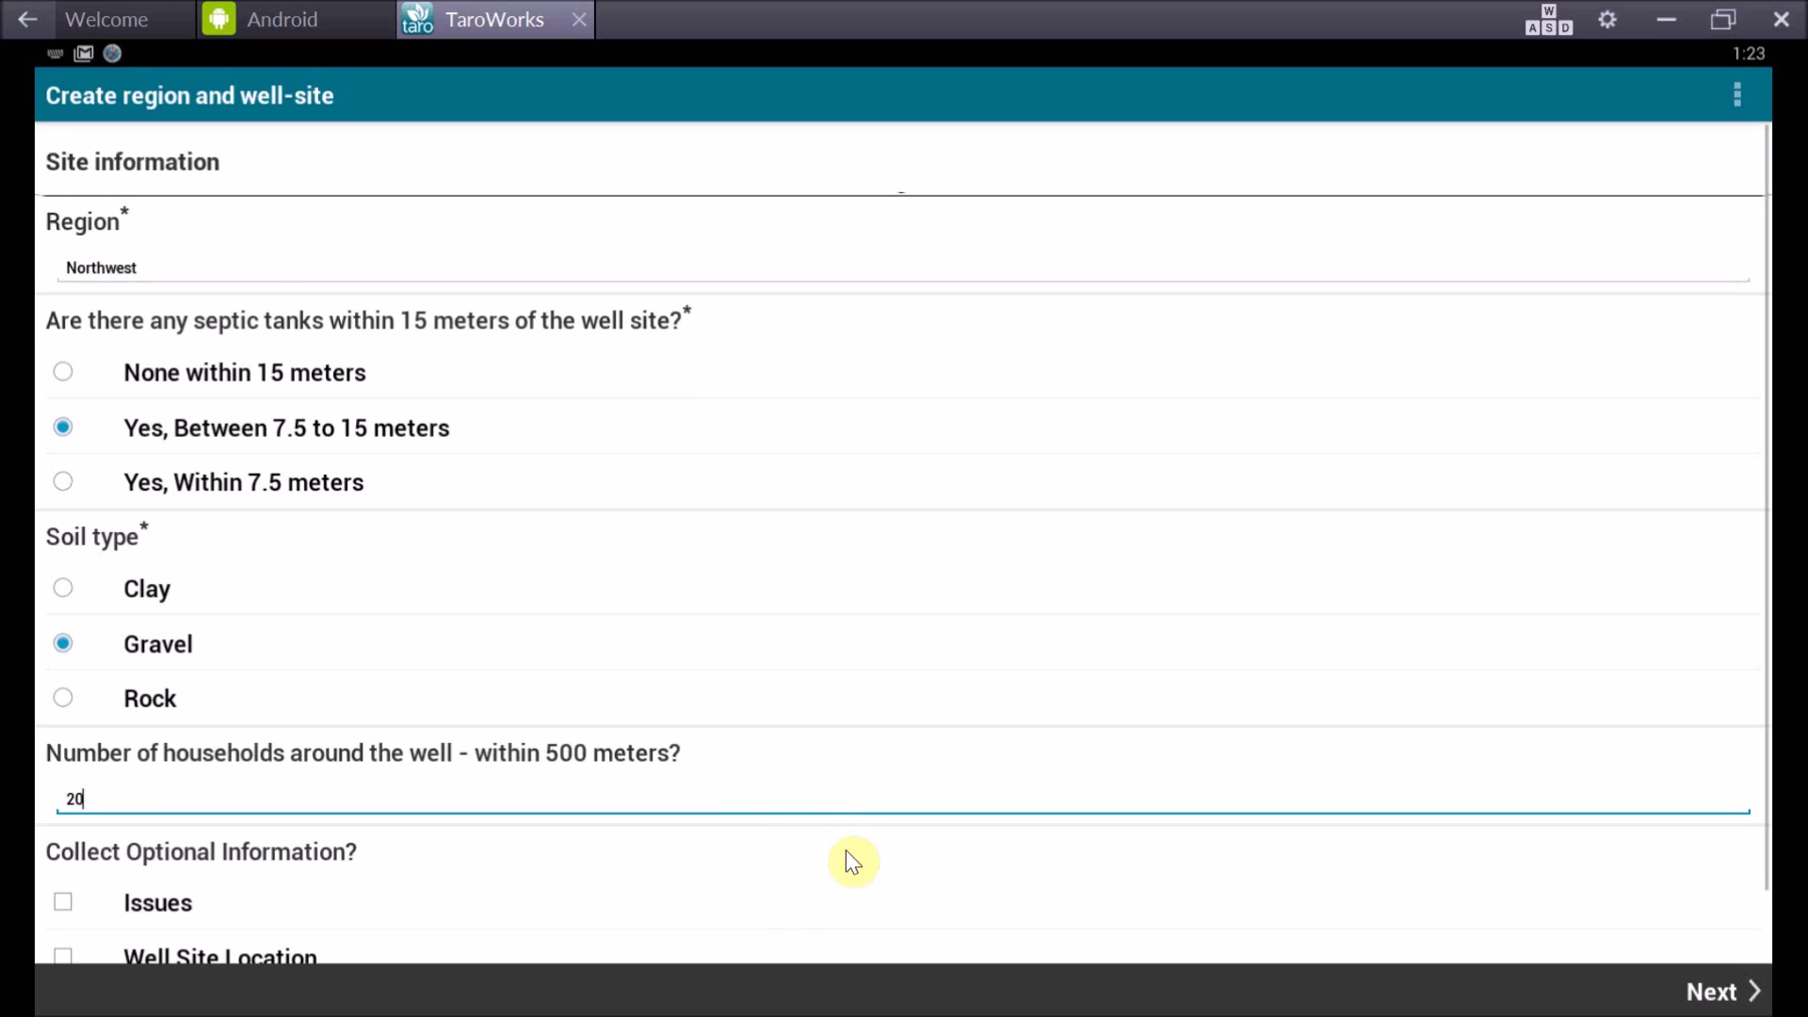
Step: Complete the survey without optional information and immediately sync the finished job with the Salesforce server
left_click(1678, 998)
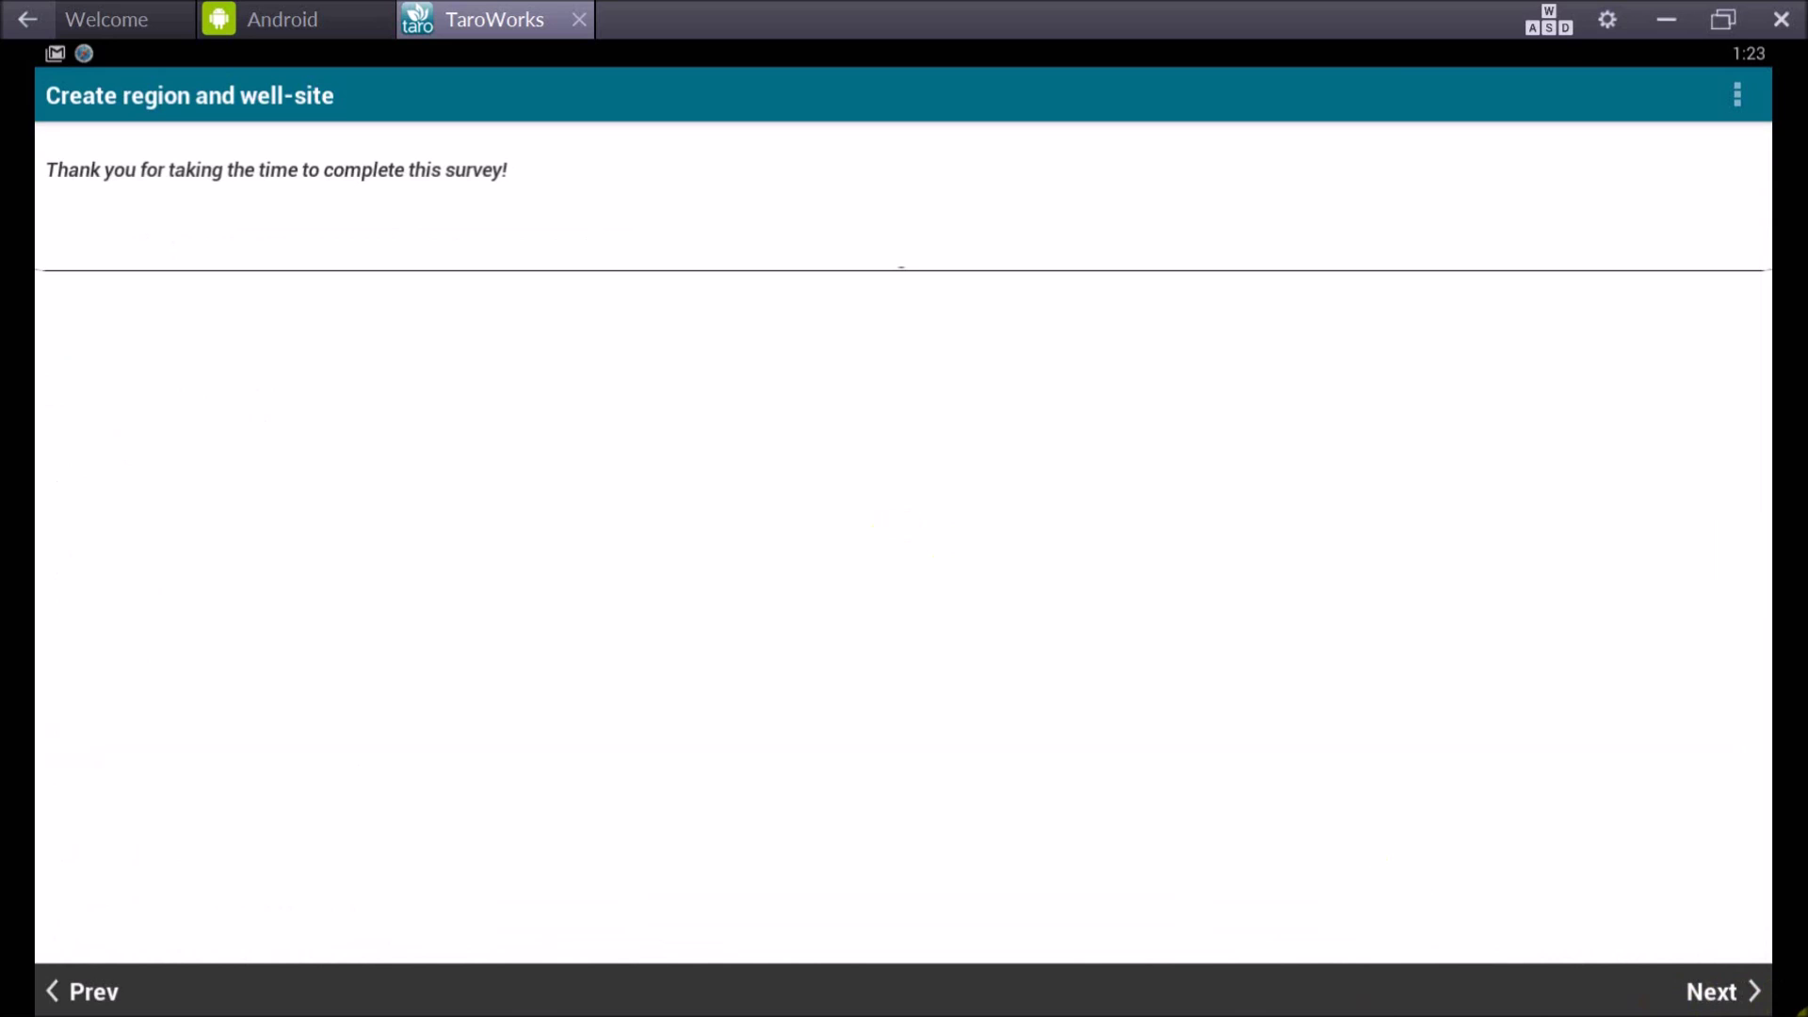
left_click(1720, 992)
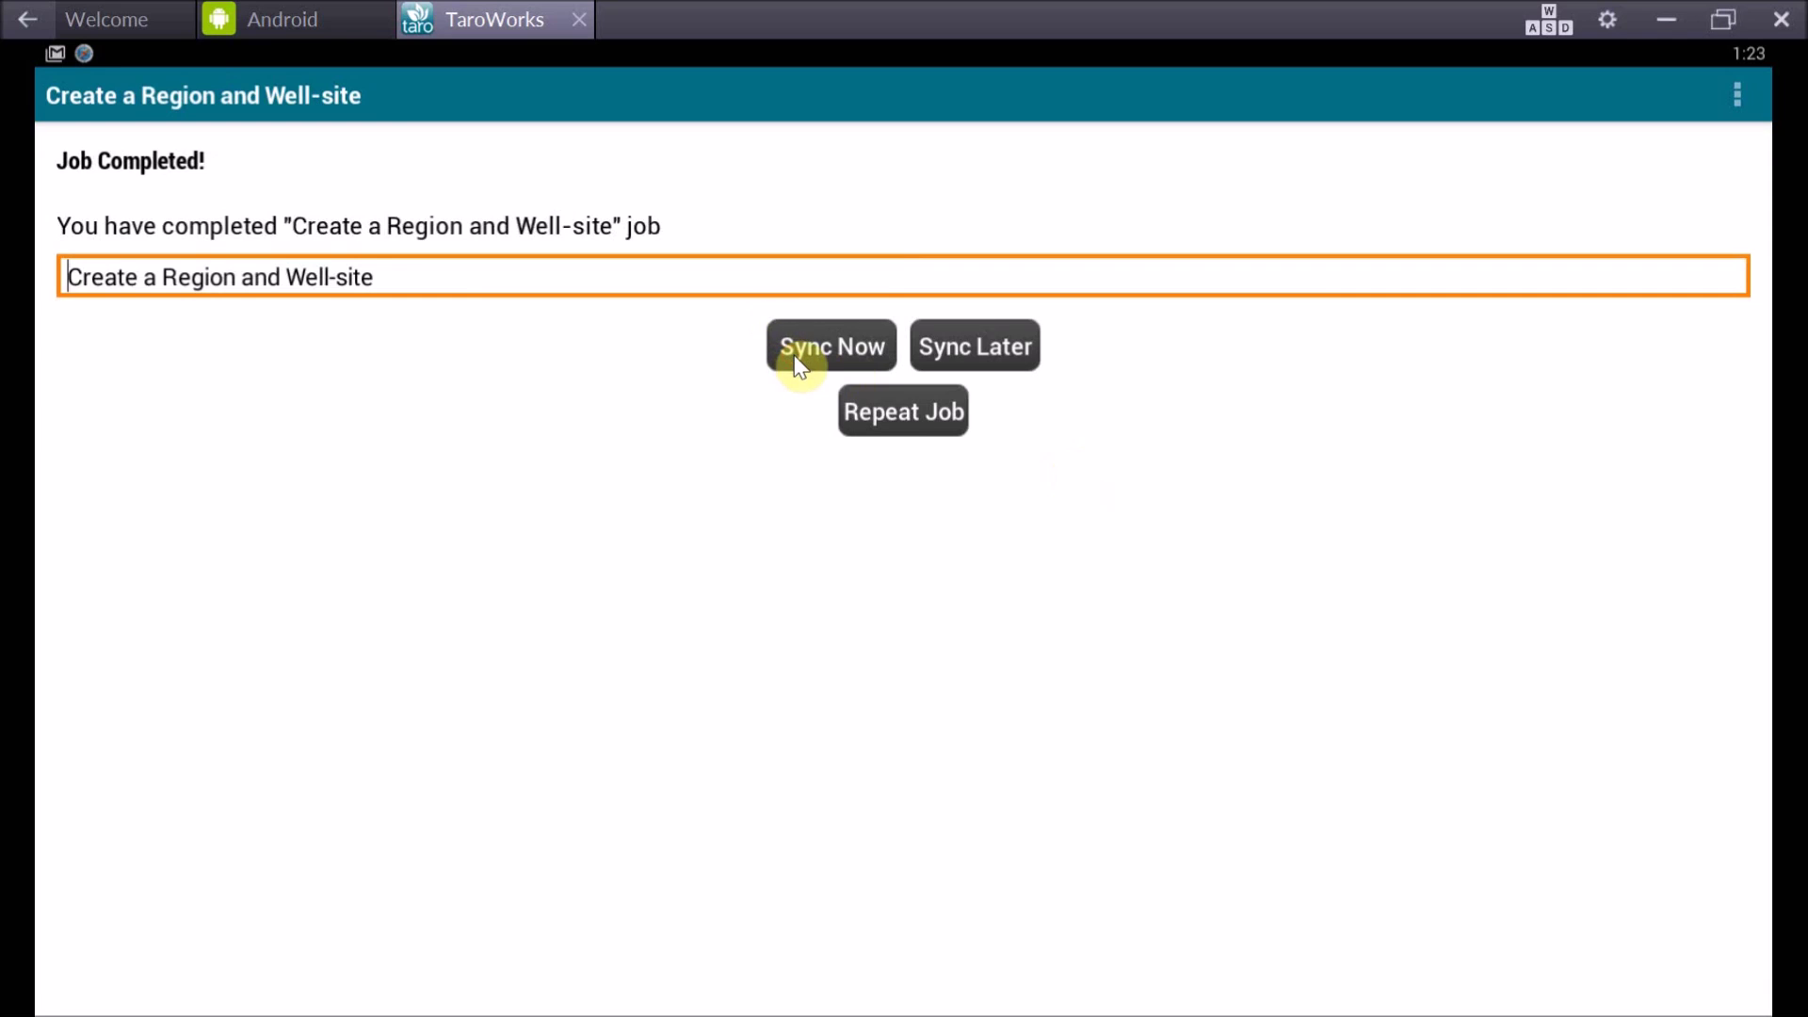
left_click(1371, 630)
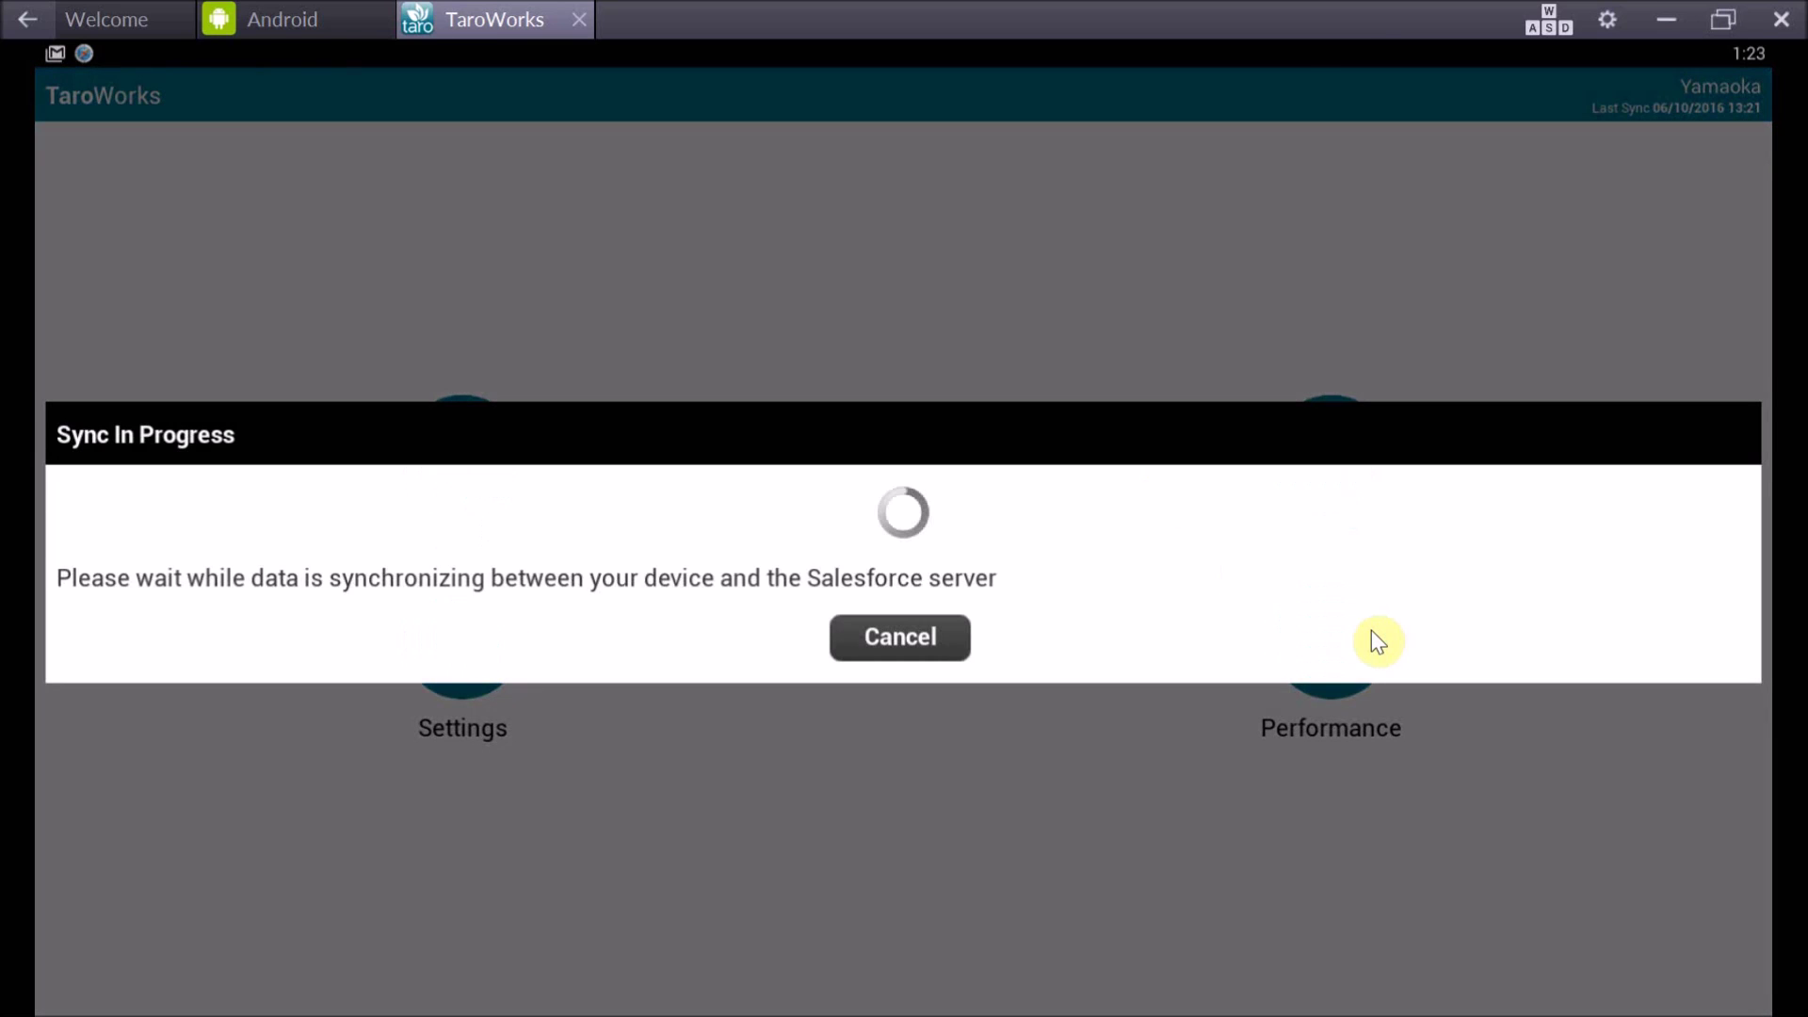